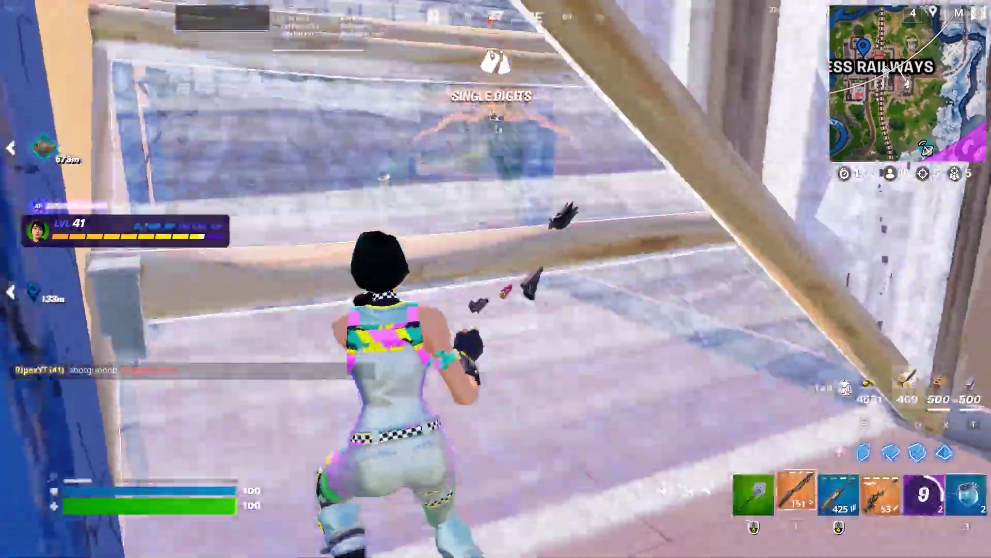
In the Fortnite match, build ramps to climb and eliminate the nearby enemy.
left_click(496, 278)
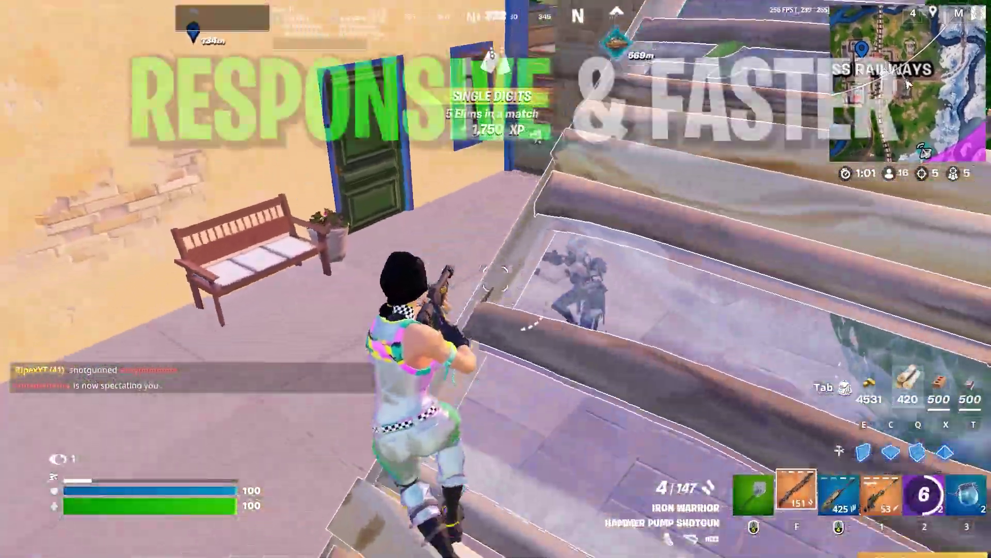
left_click(496, 279)
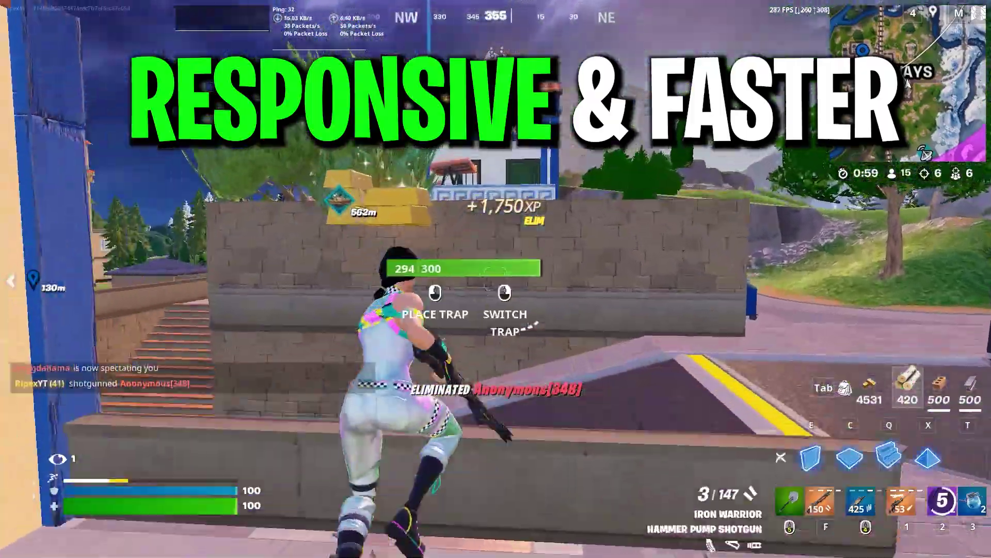
left_click(495, 279)
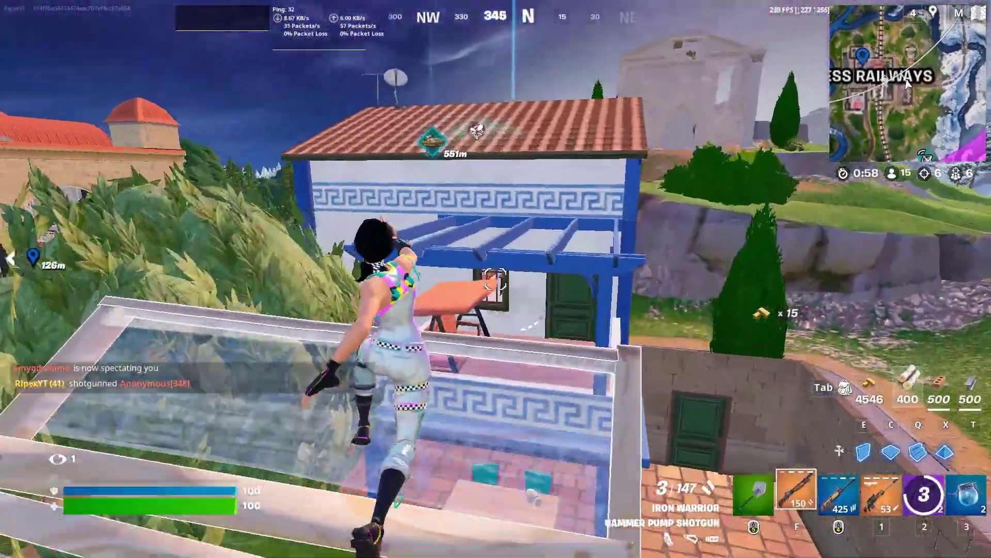
left_click(495, 279)
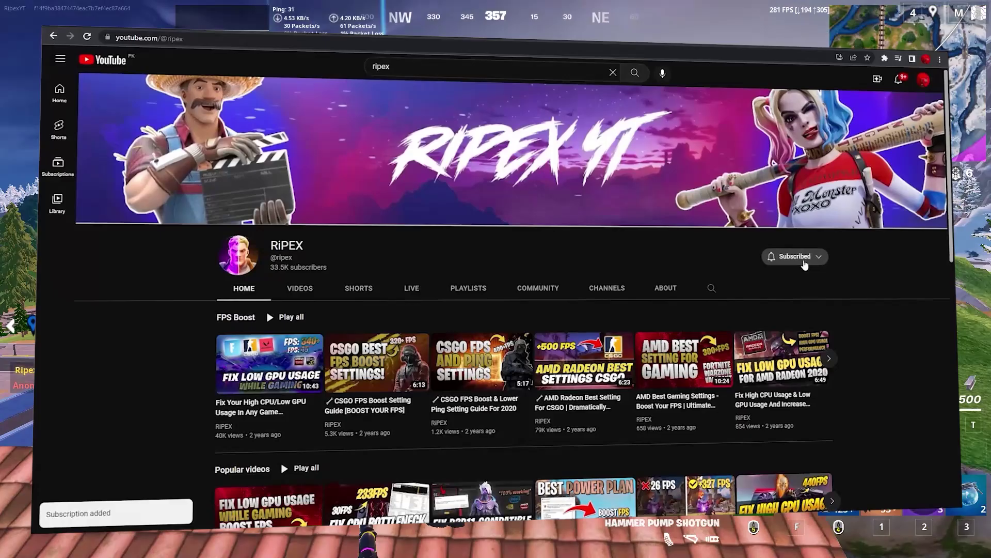
Subscribe to the YouTube channel and set the bell notifications to All.
left_click(801, 259)
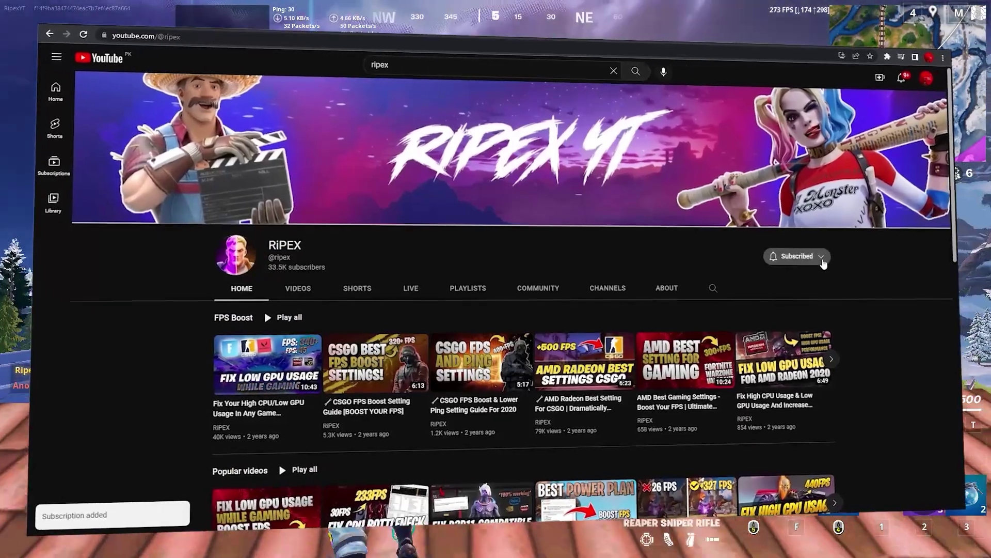
left_click(797, 257)
left_click(781, 277)
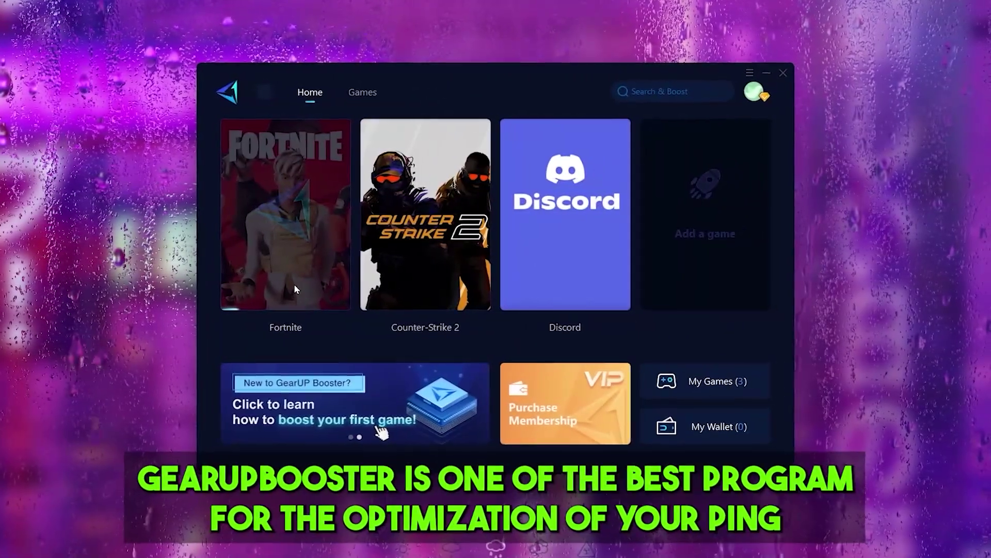
Open Fortnite's boost page in GearUP Booster and scroll down through the server node list.
left_click(291, 287)
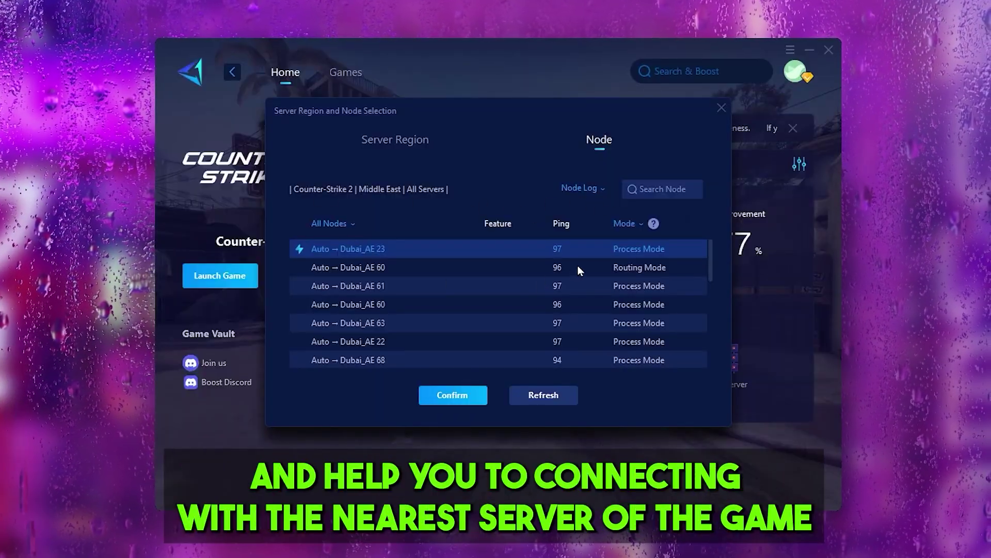
scroll(386, 261, "down", 6)
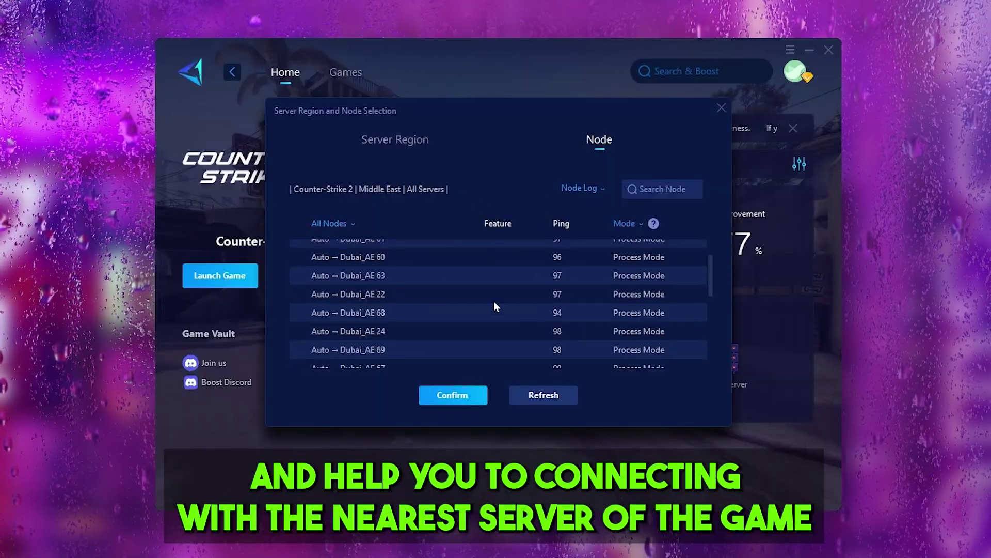
scroll(409, 310, "down", 4)
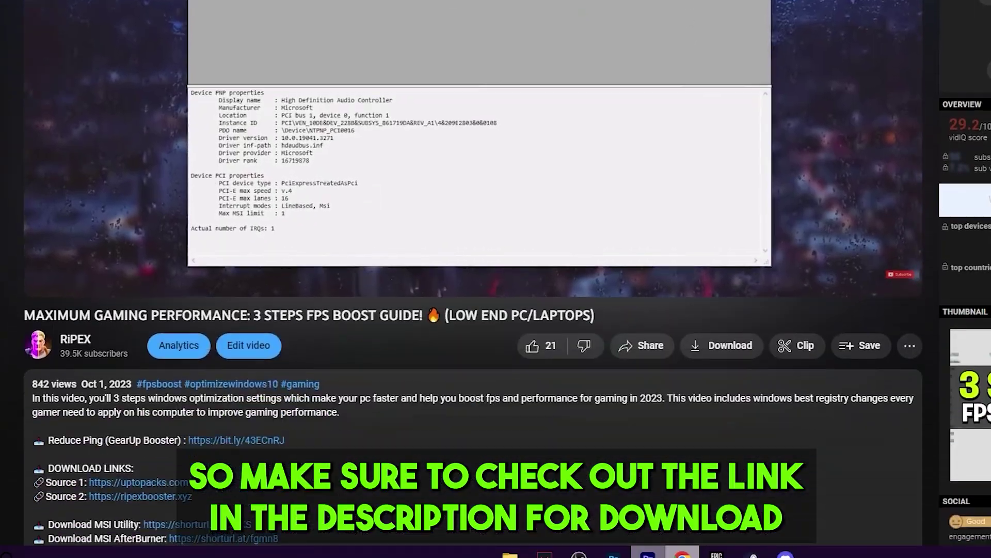
scroll(243, 207, "down", 4)
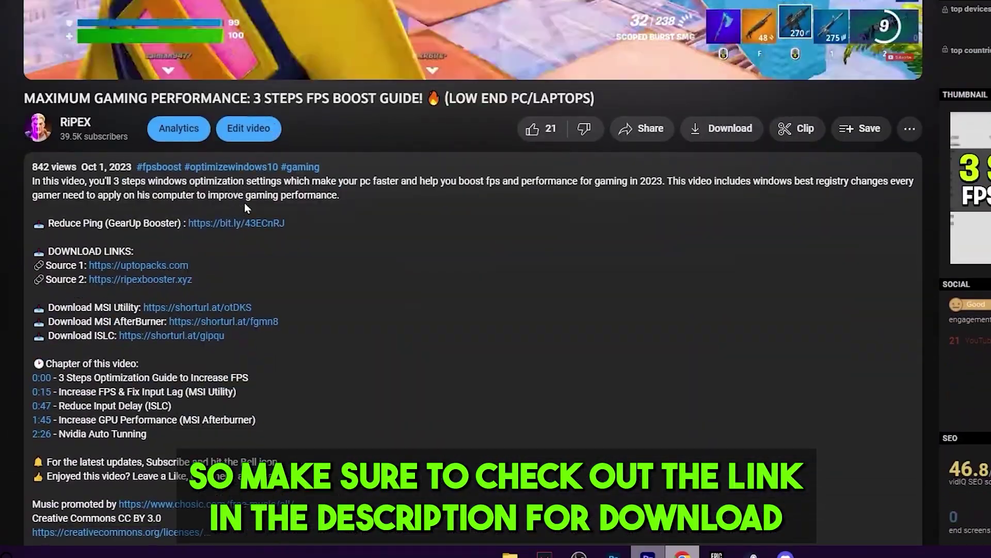
Follow the 'Reduce Ping (GearUp Booster)' link in the video description.
left_click(247, 226)
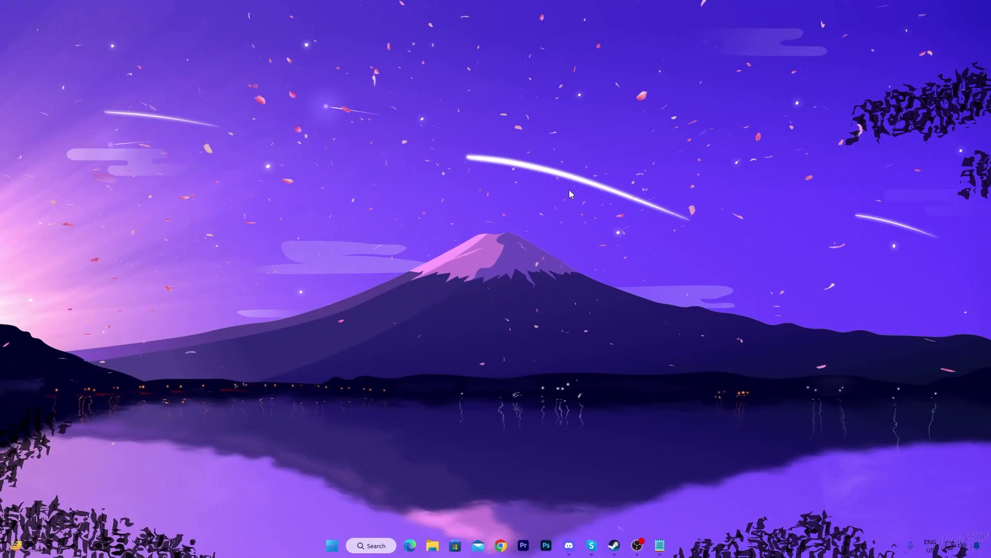
Run gpedit.msc from the Run dialog, after moving the dialog to the screen centre.
key("super+r")
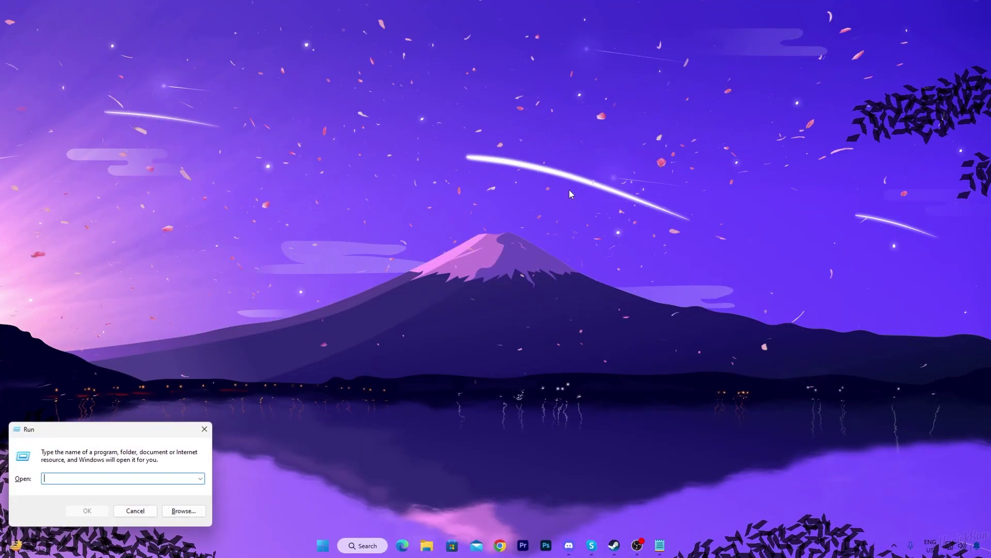
left_click_drag(112, 430, 487, 214)
type("gp")
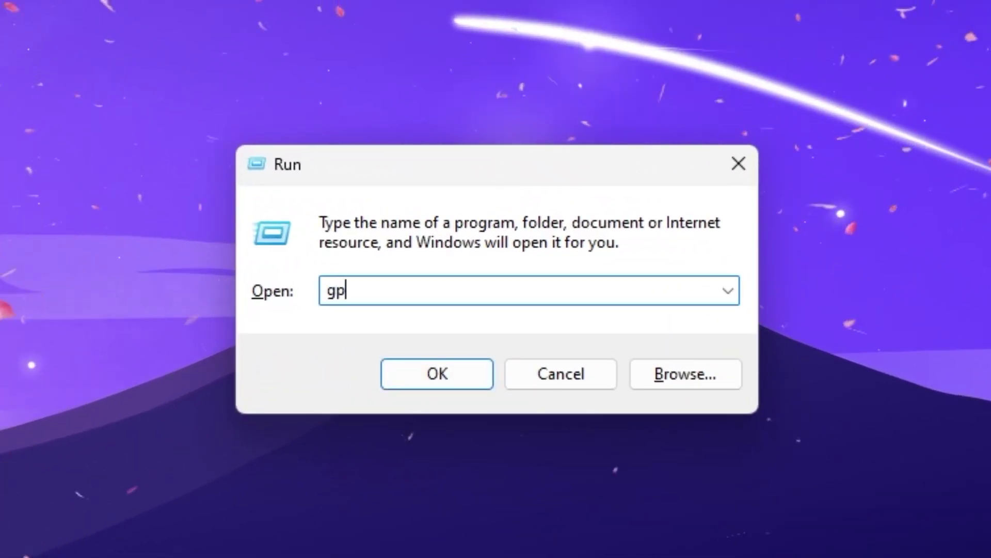
type("edit")
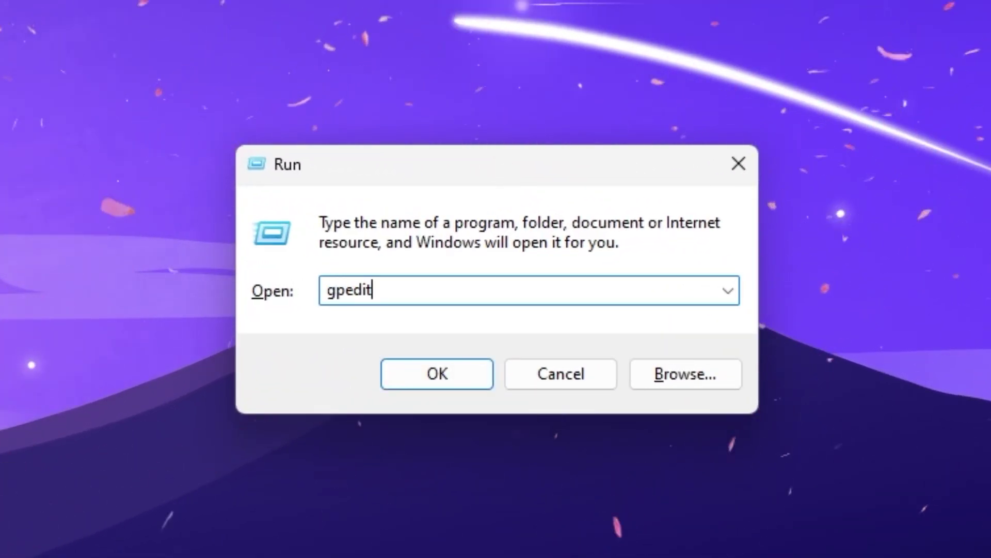
type(".msc")
key("Return")
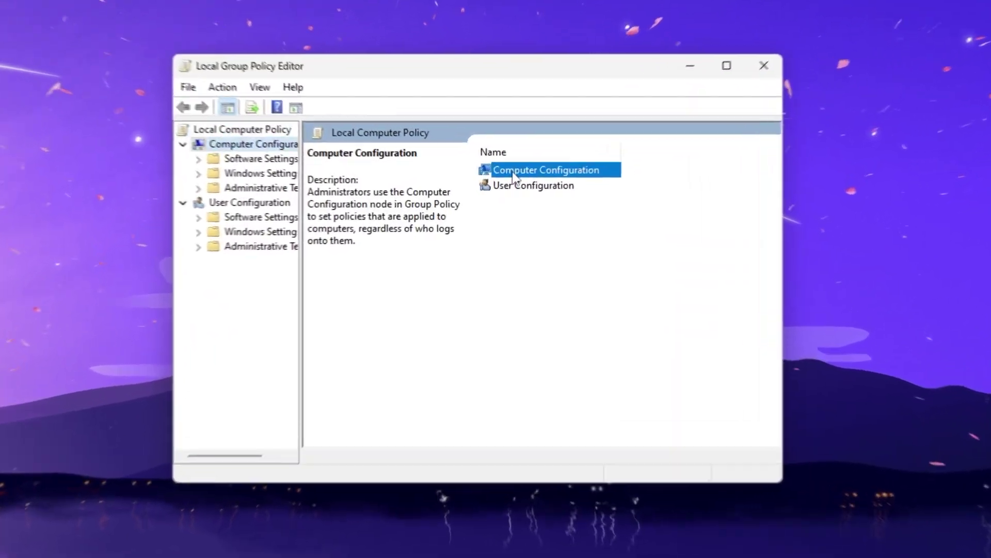
Browse Computer Configuration > Administrative Templates > Windows Components > App Privacy and open 'Let Windows apps run in the background'.
double_click(523, 187)
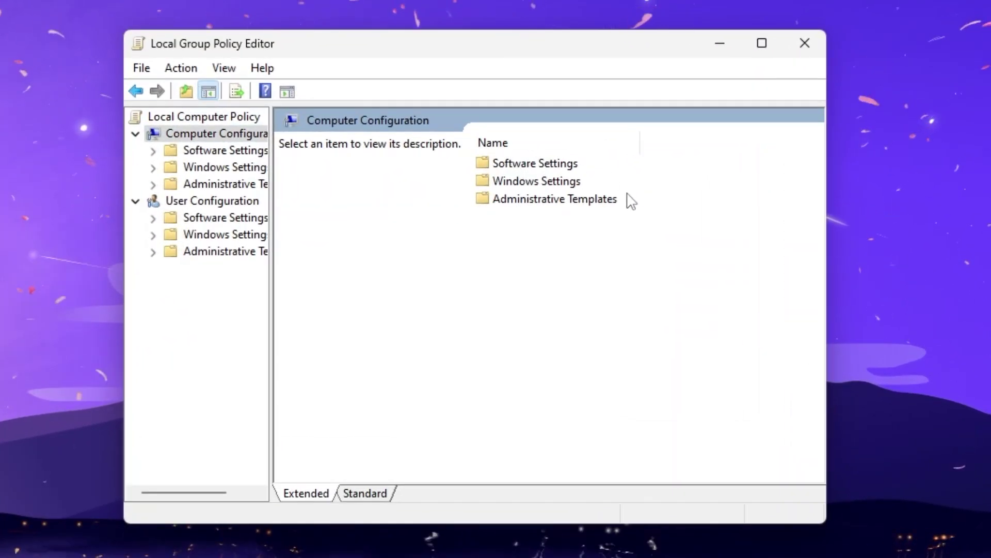
double_click(563, 200)
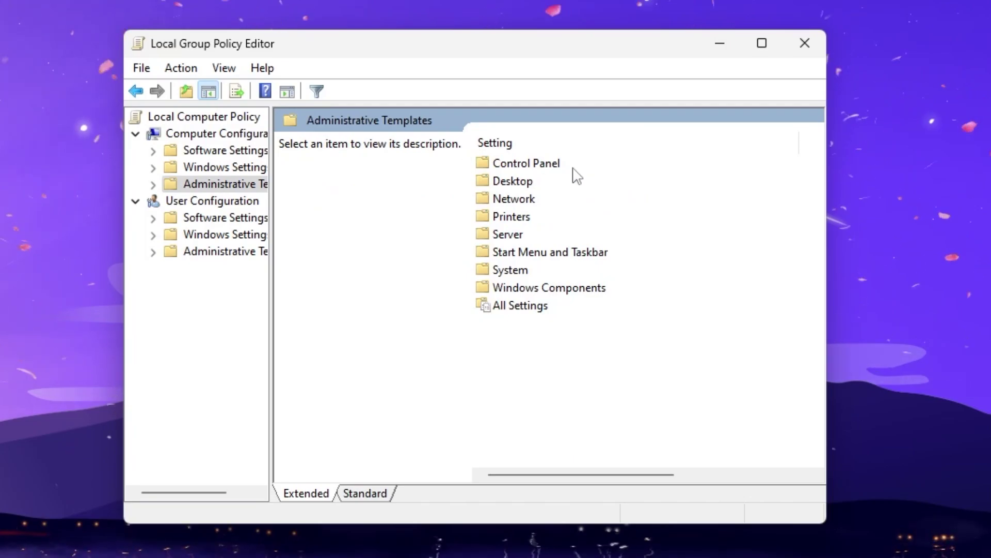
double_click(547, 288)
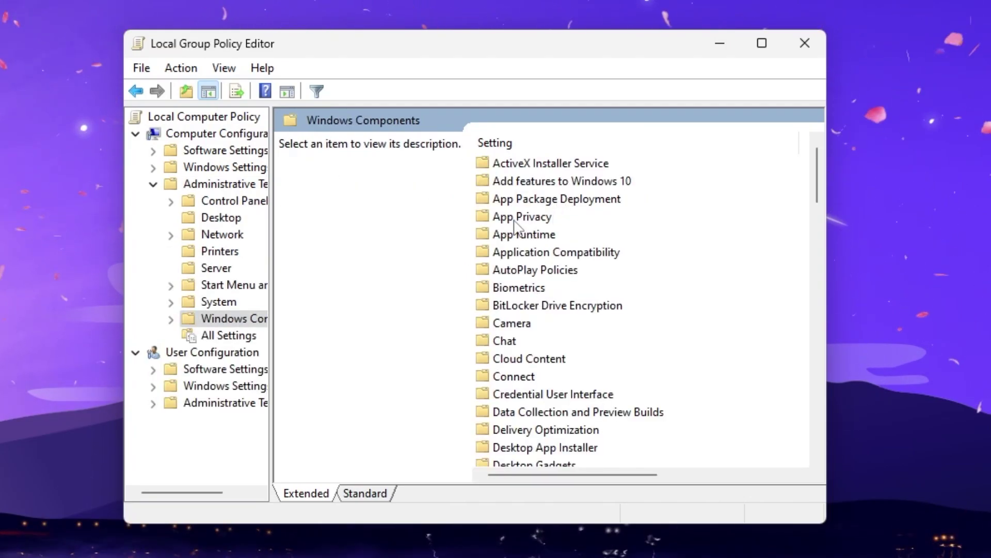
double_click(519, 218)
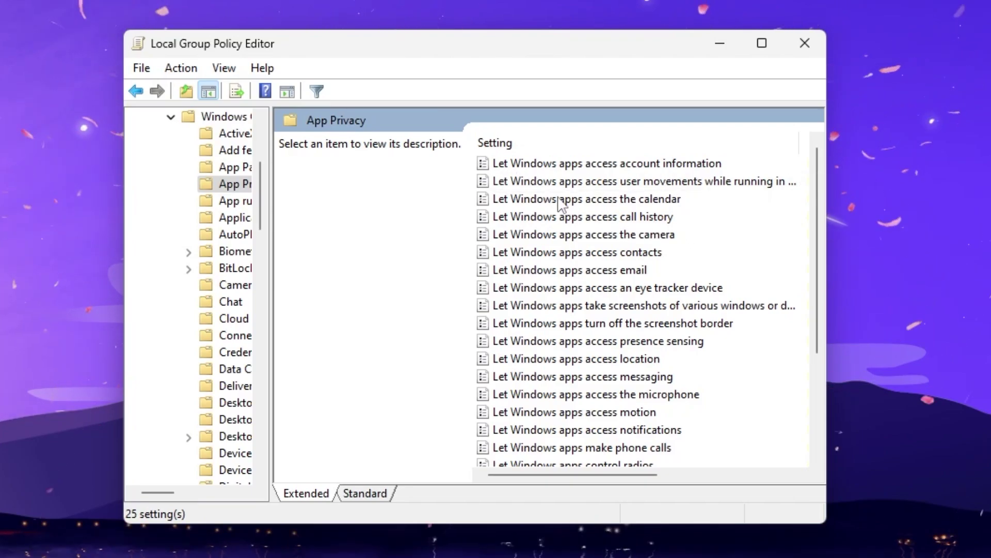
scroll(562, 207, "down", 3)
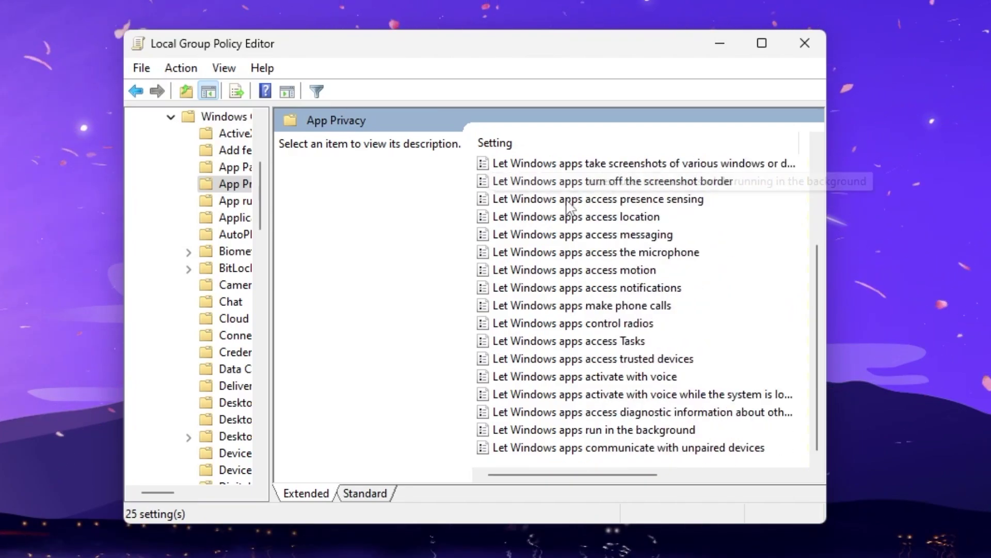
double_click(524, 434)
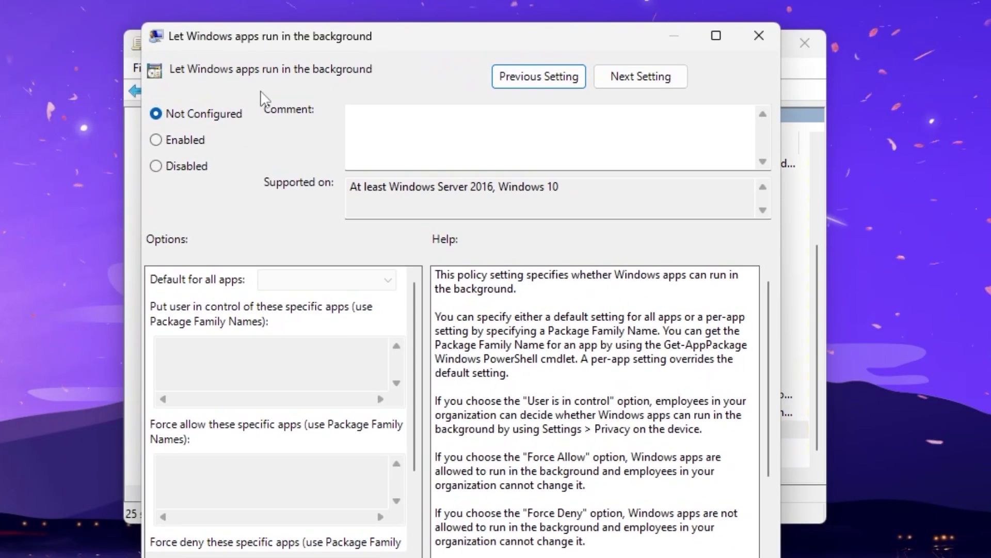
Enable the background-apps policy with 'Default for all apps' set to Force Deny, and apply it.
left_click(155, 139)
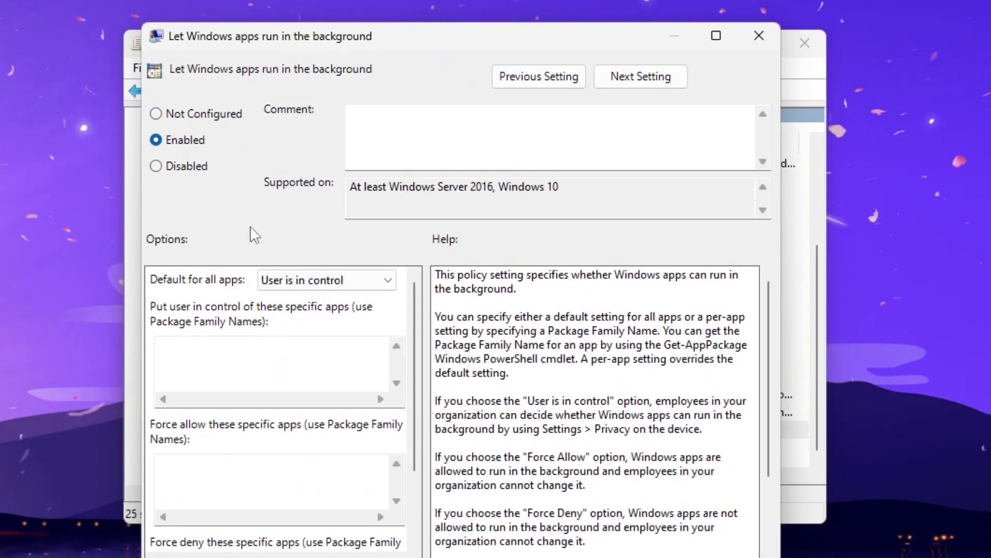
left_click(308, 280)
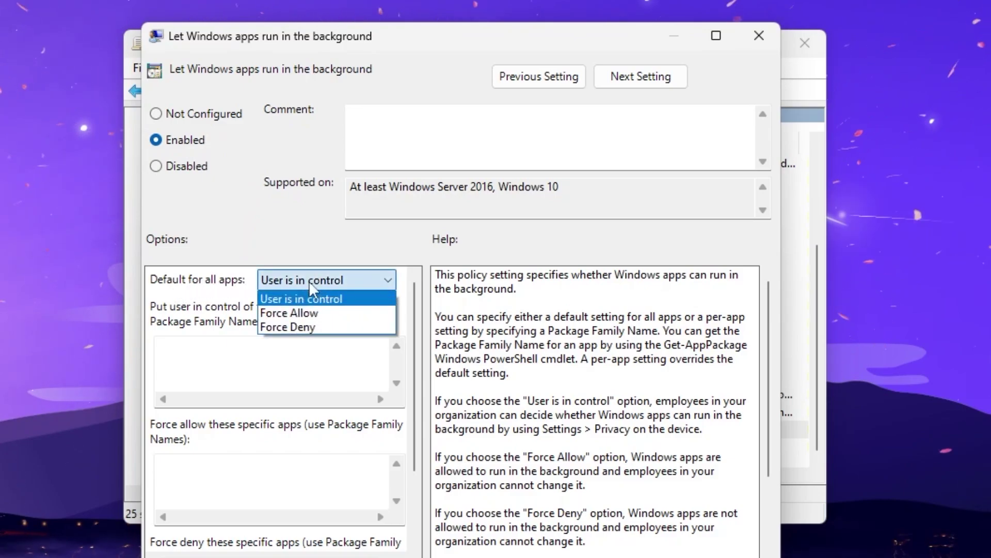
left_click(302, 328)
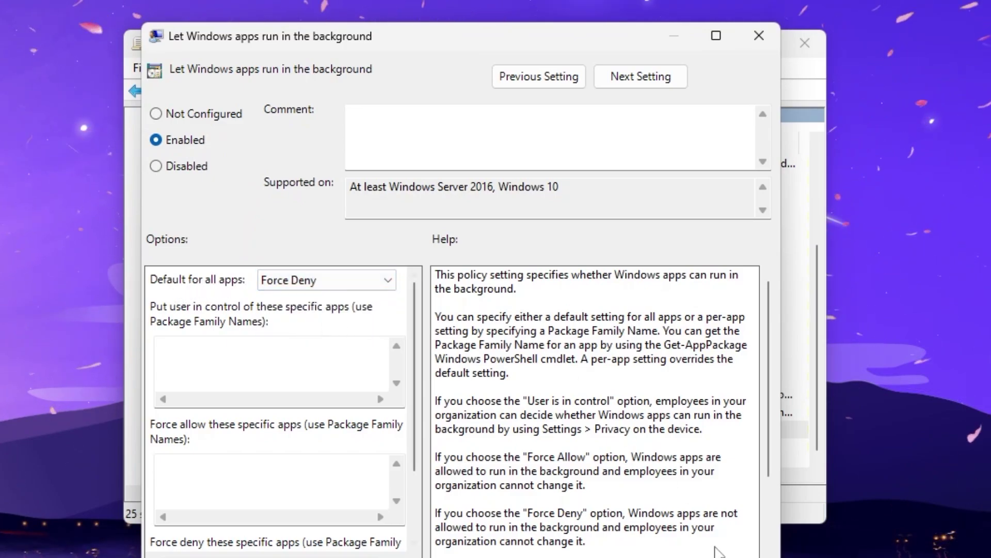
key("Return")
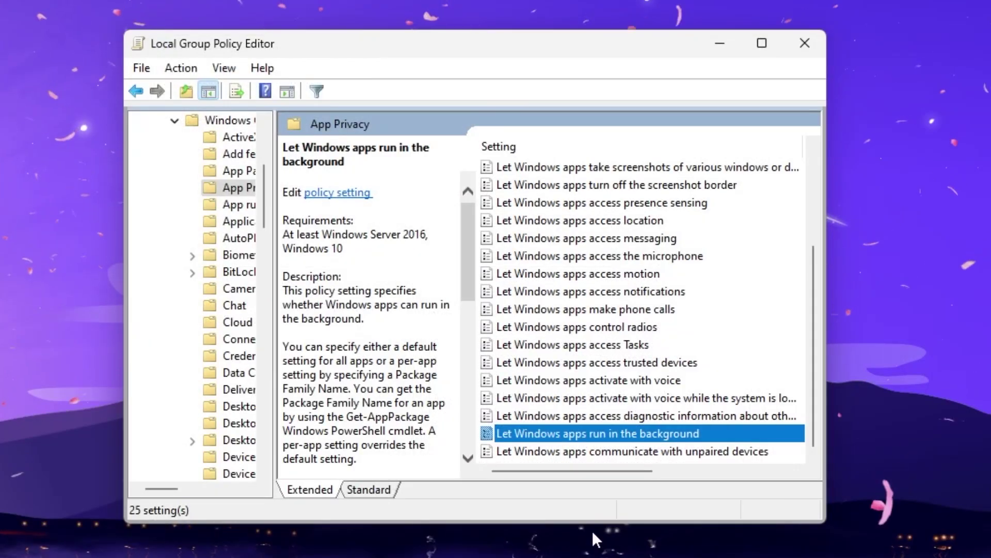
Go back to Administrative Templates and open System > Power Management > Power Throttling Settings > Turn off Power Throttling.
left_click(137, 92)
left_click(137, 92)
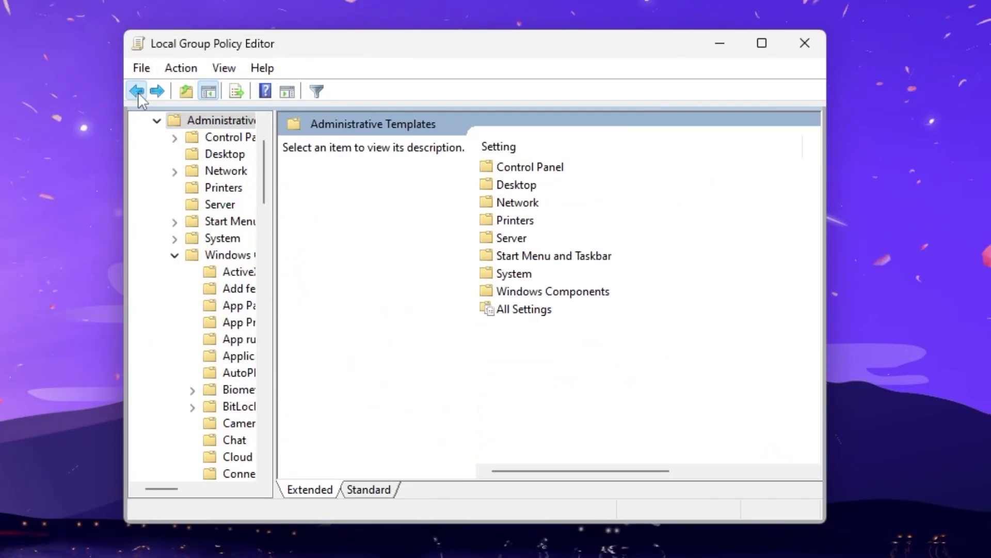
double_click(516, 275)
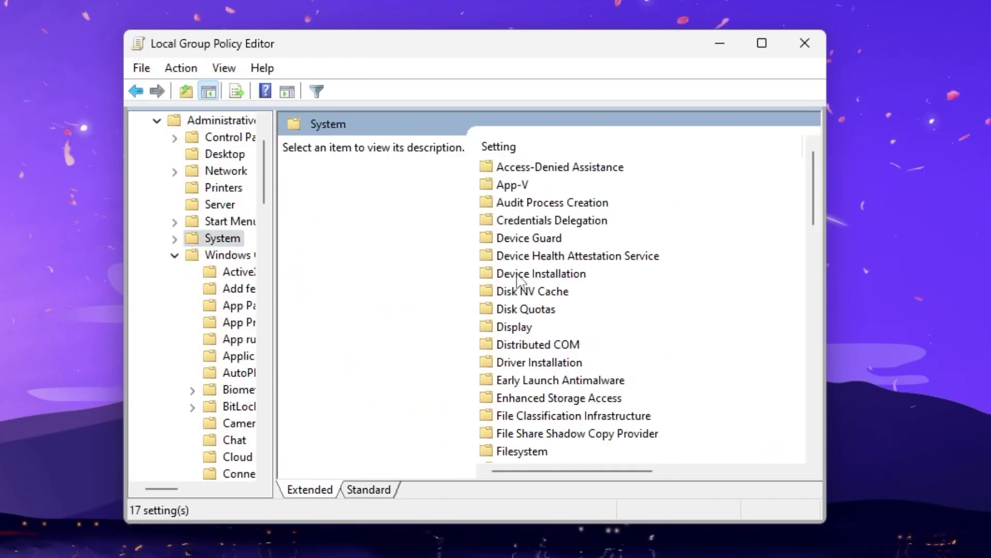
scroll(518, 280, "down", 7)
scroll(527, 289, "down", 1)
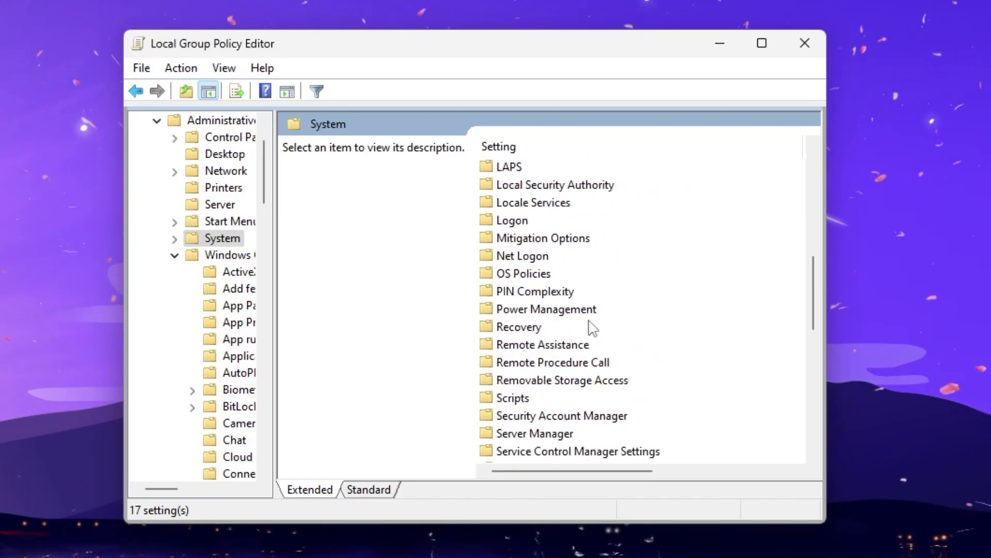
double_click(538, 310)
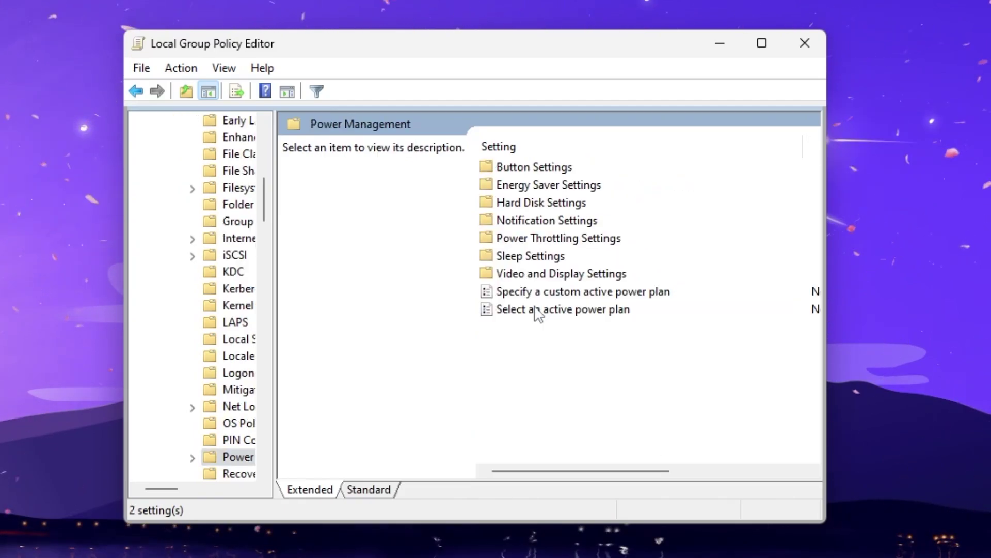
double_click(516, 239)
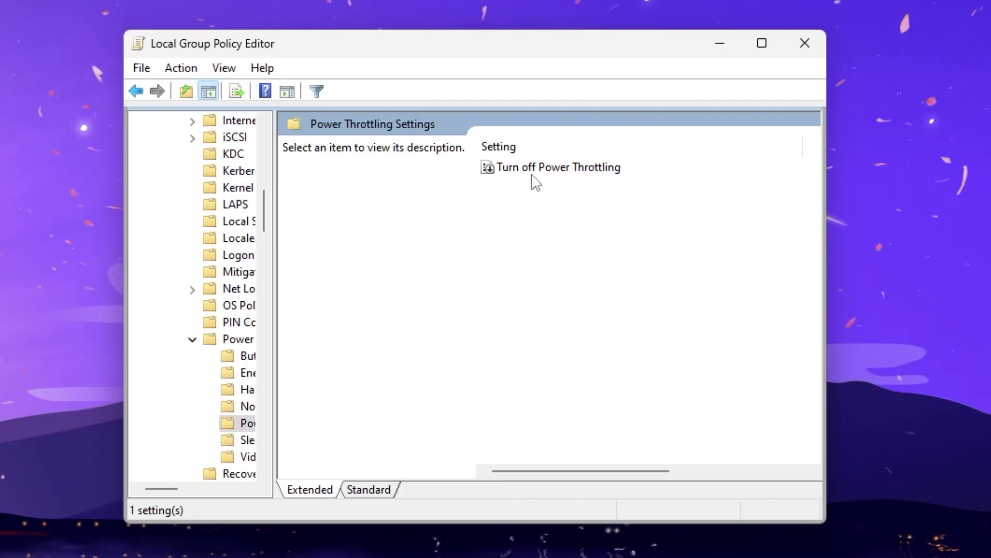
double_click(570, 171)
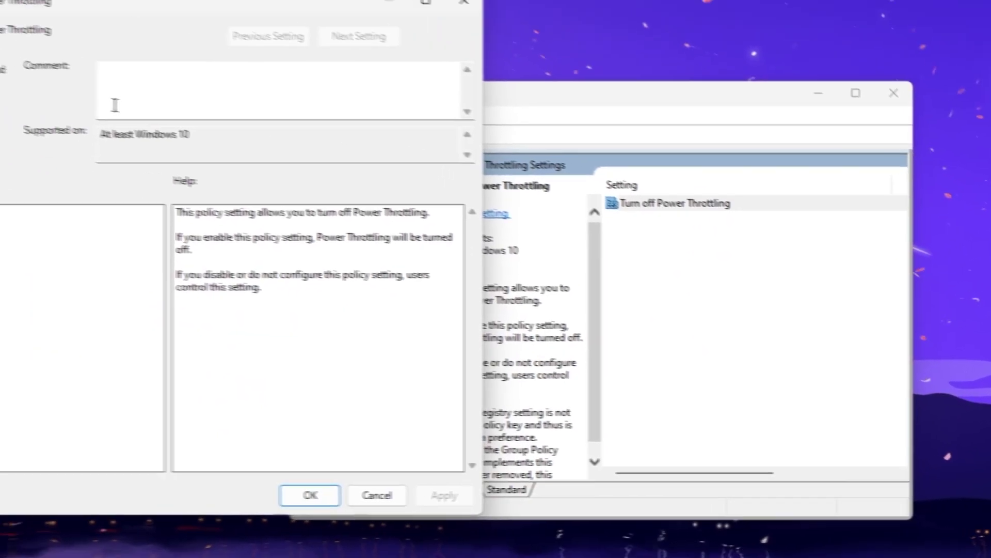
Set 'Turn off Power Throttling' to Enabled and confirm with OK.
left_click(85, 124)
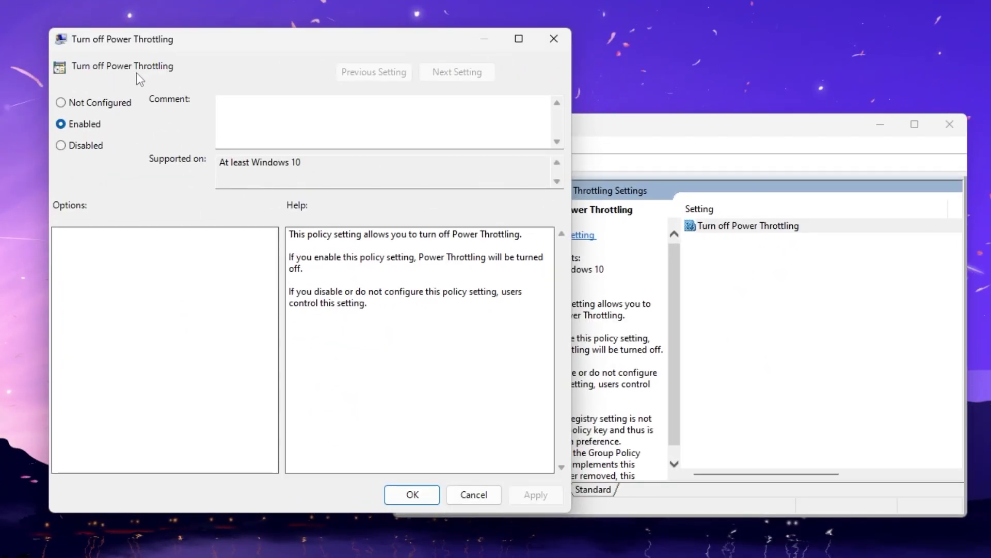
left_click(417, 498)
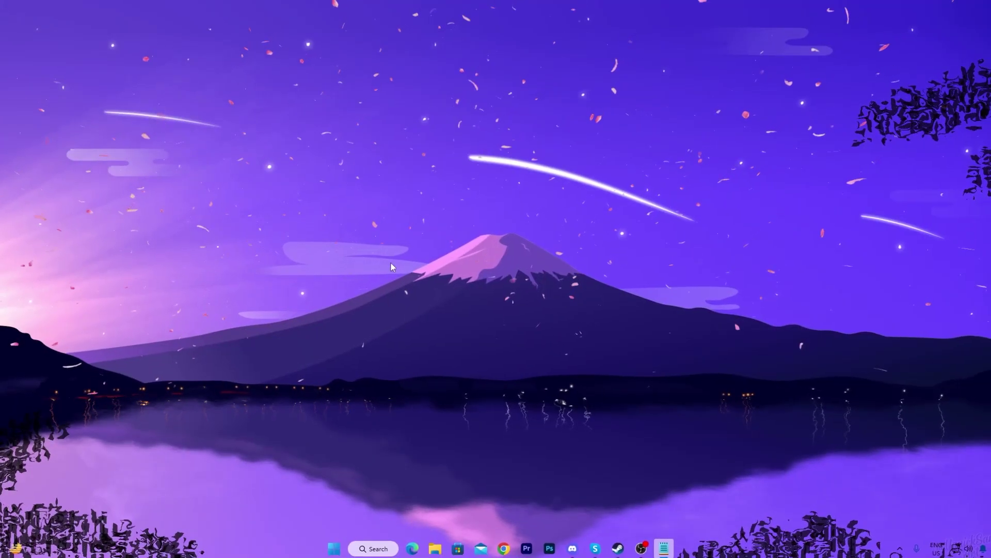
Launch Device Manager from the Start button's right-click menu.
right_click(331, 546)
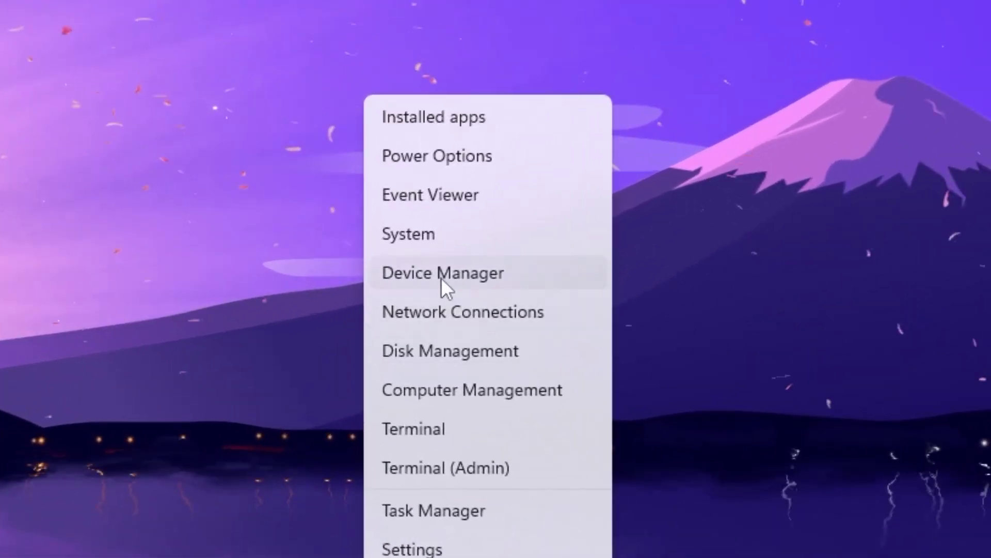
left_click(314, 318)
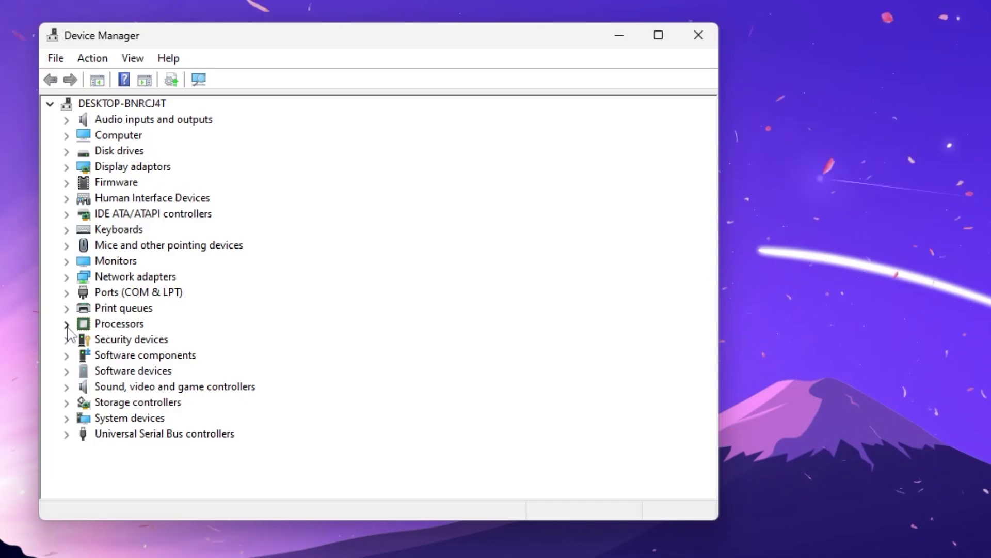
Expand System devices and disable the High precision event timer, confirming with Yes.
left_click(67, 418)
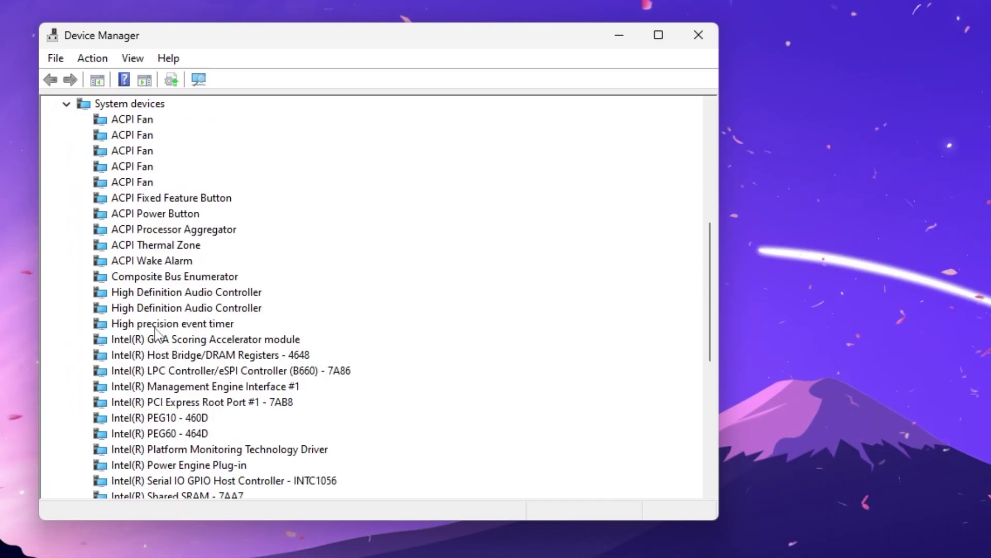
right_click(185, 325)
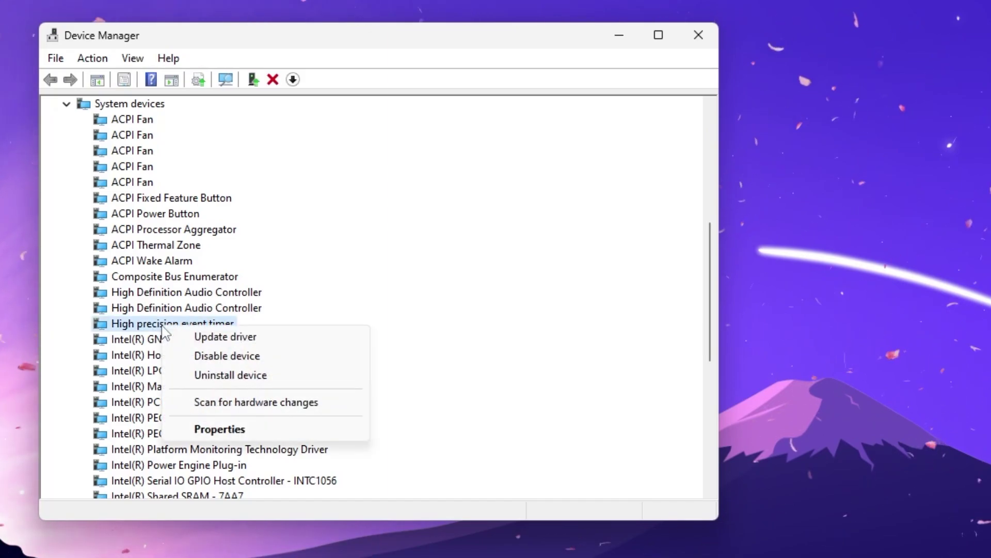
left_click(230, 355)
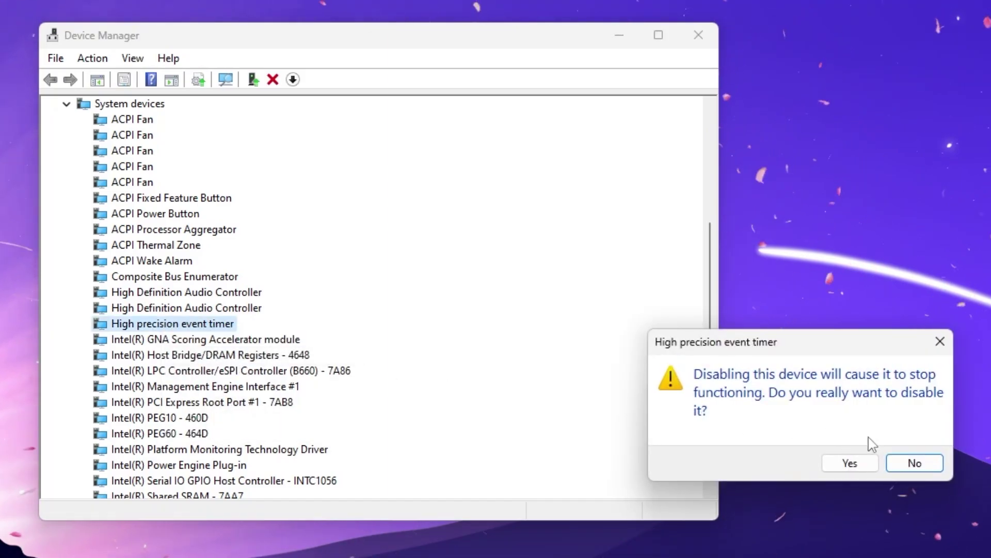
left_click(868, 461)
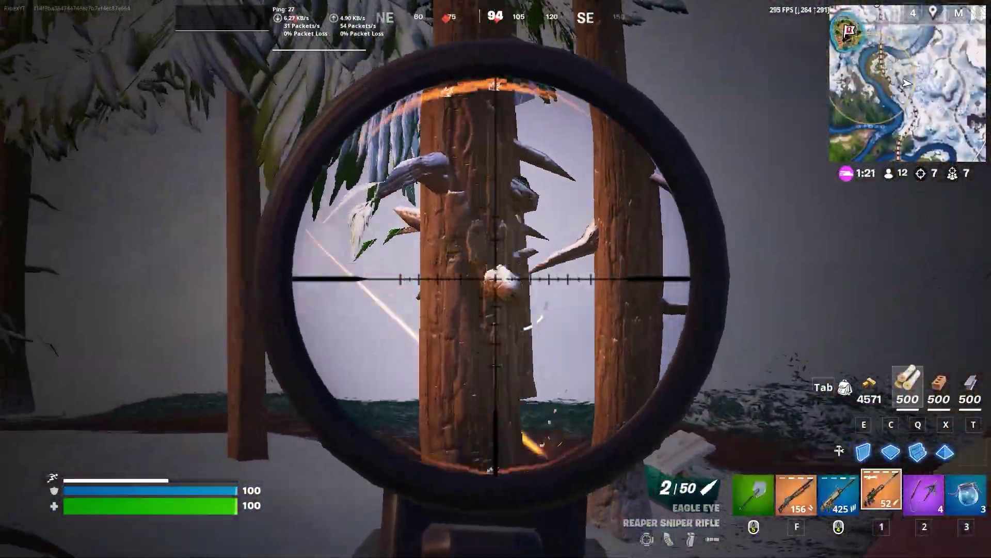
Move forward, scope in with the sniper rifle and fire at the opponent in the snowy forest.
key("w")
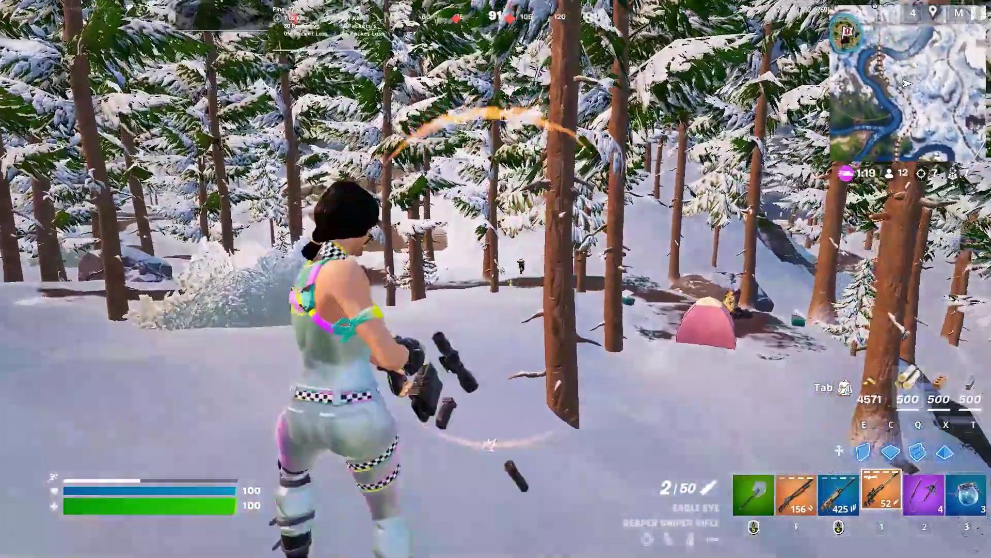
right_click(496, 279)
left_click(496, 278)
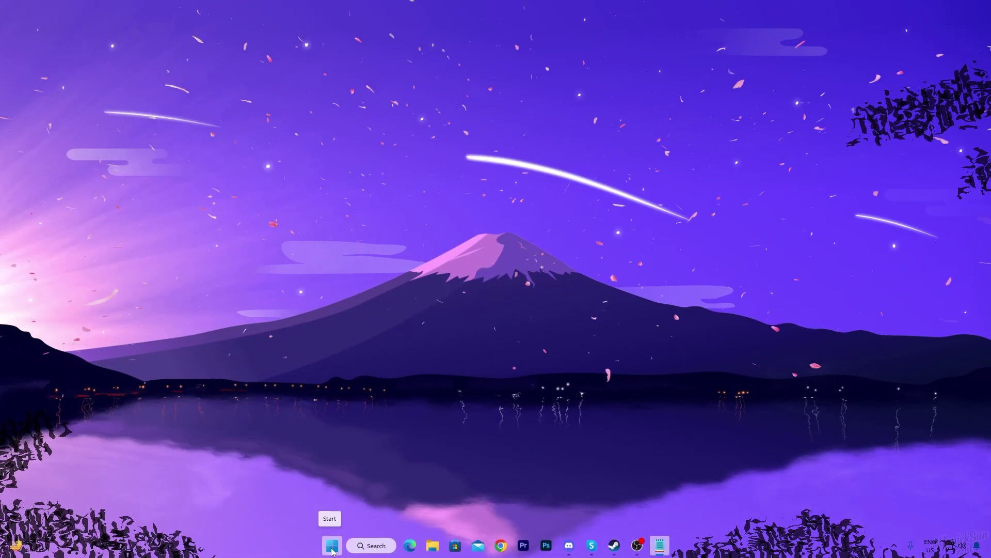
Set visual effects to Custom, keeping only 'Show thumbnails instead of icons', and apply.
right_click(332, 546)
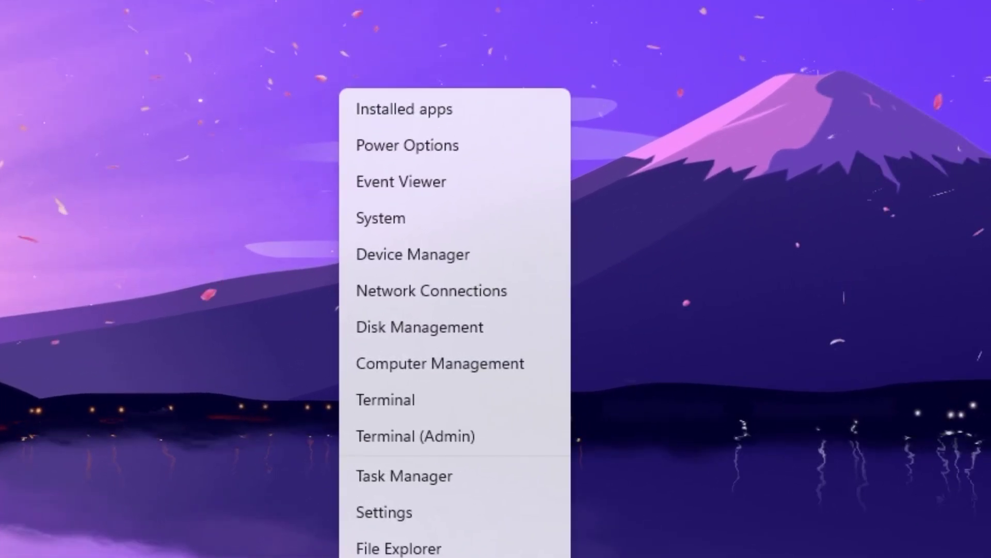
left_click(395, 218)
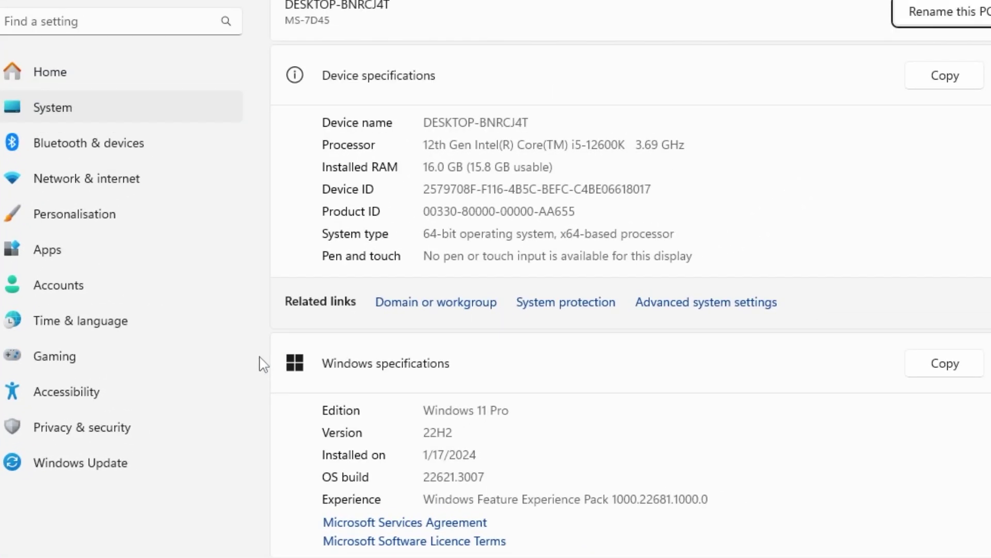
left_click(728, 308)
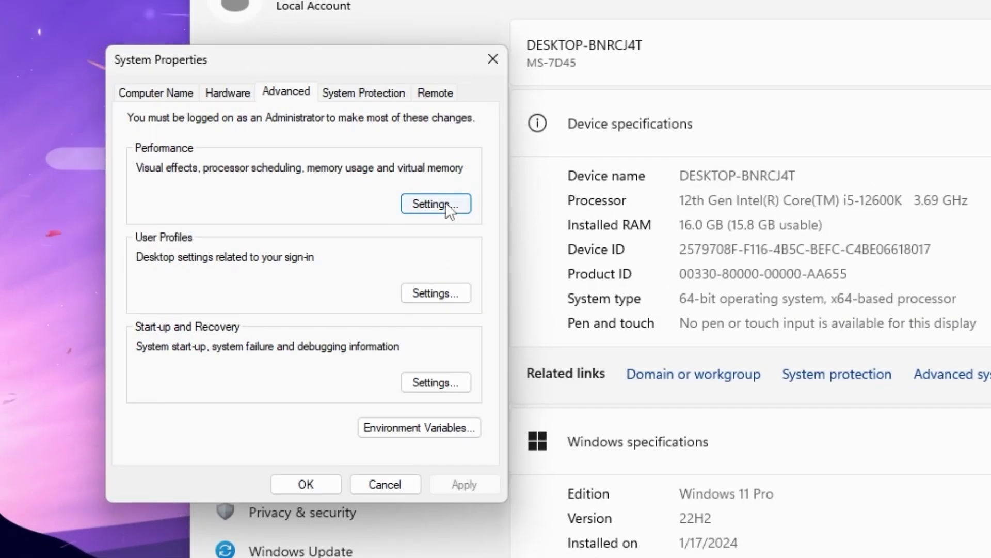
left_click(201, 148)
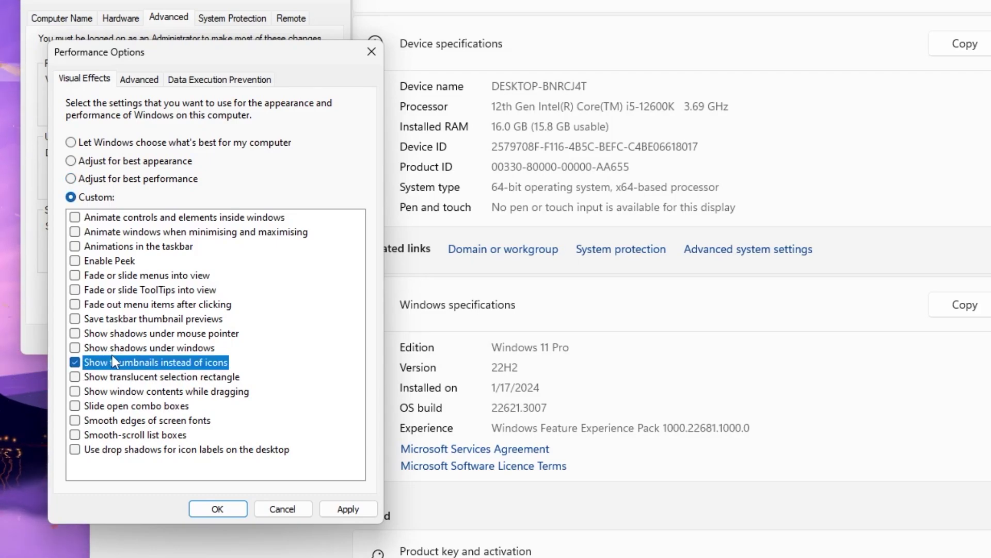
left_click(356, 511)
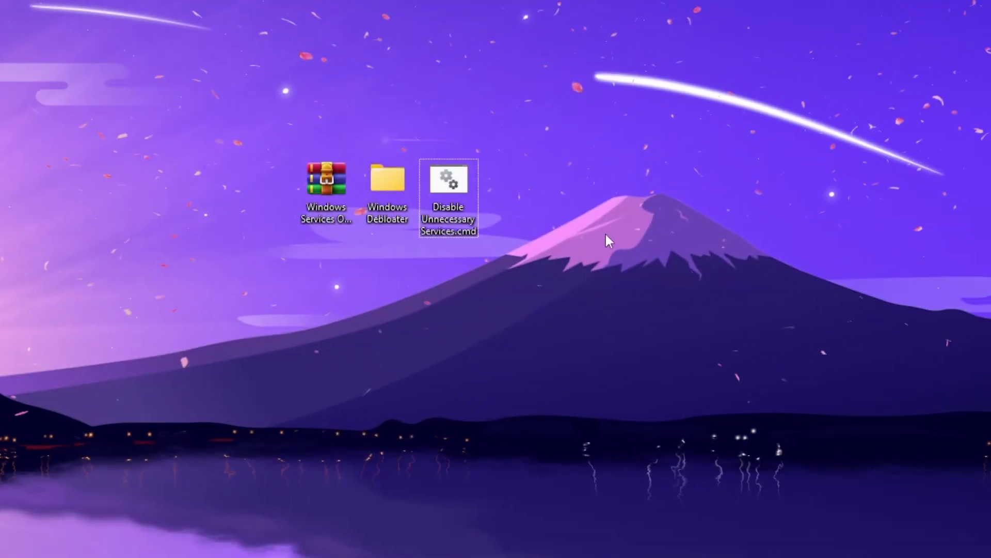
left_click(330, 175)
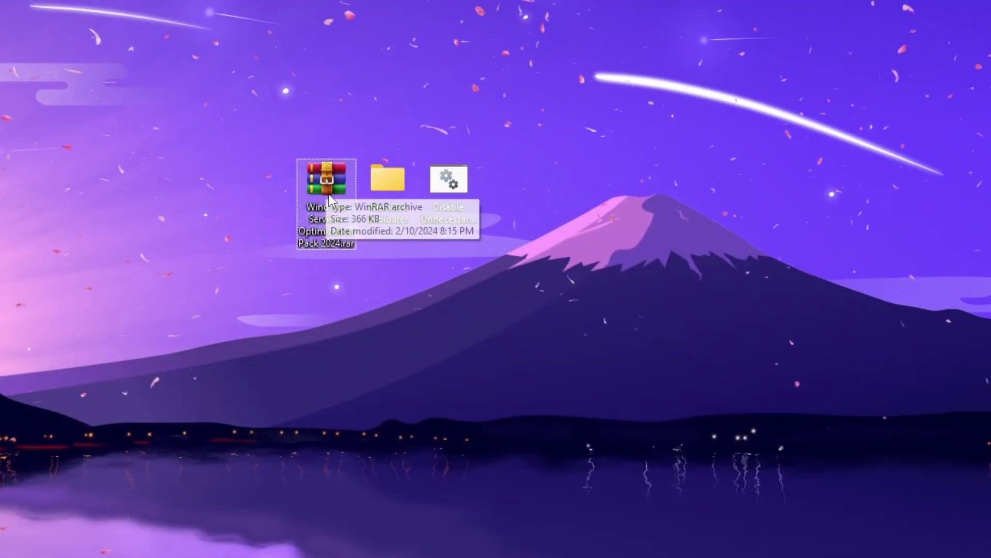
right_click(326, 178)
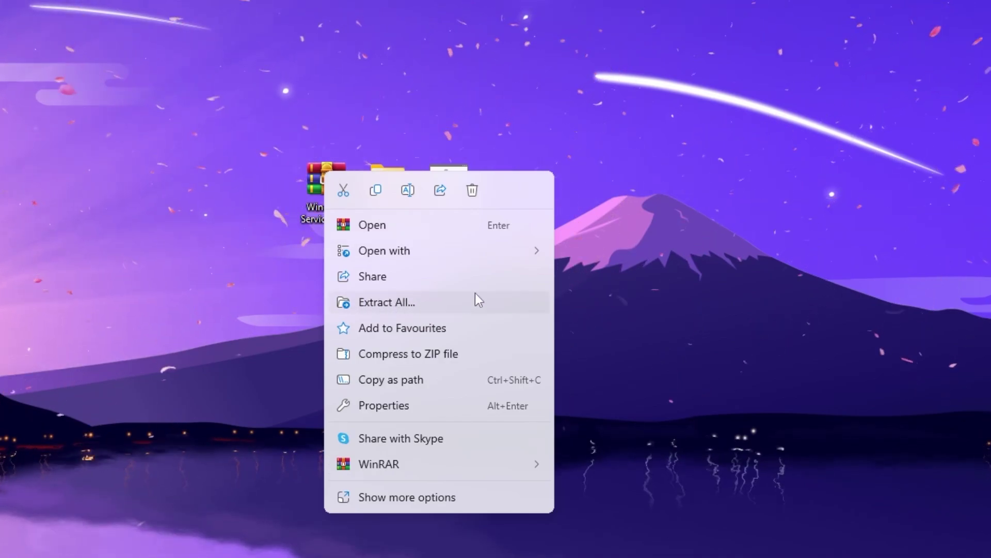
left_click(679, 166)
left_click_drag(380, 139, 507, 205)
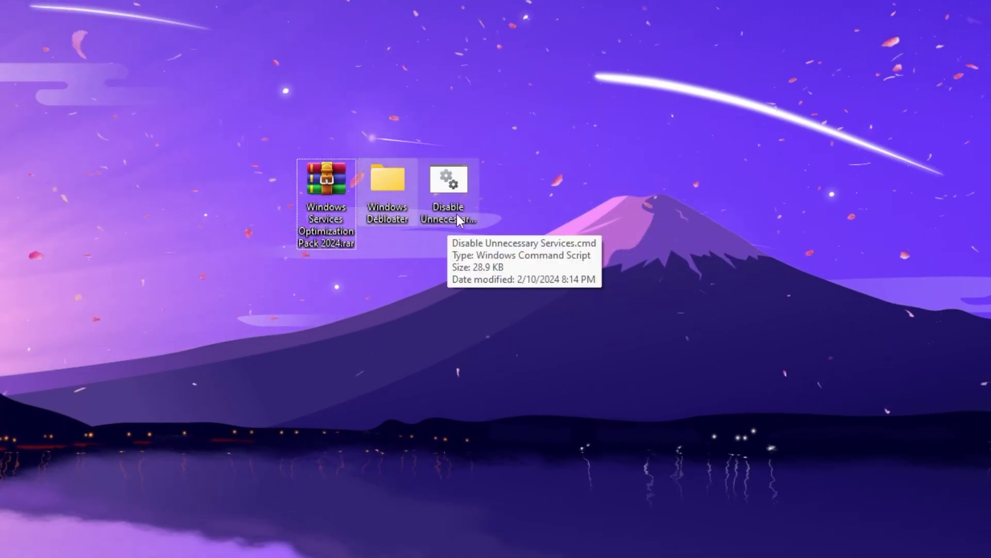
Launch Ultimate Windows Tweaker 5.1.exe from Windows Debloater > For Windows 11 UWT v5.1, approving UAC.
double_click(393, 187)
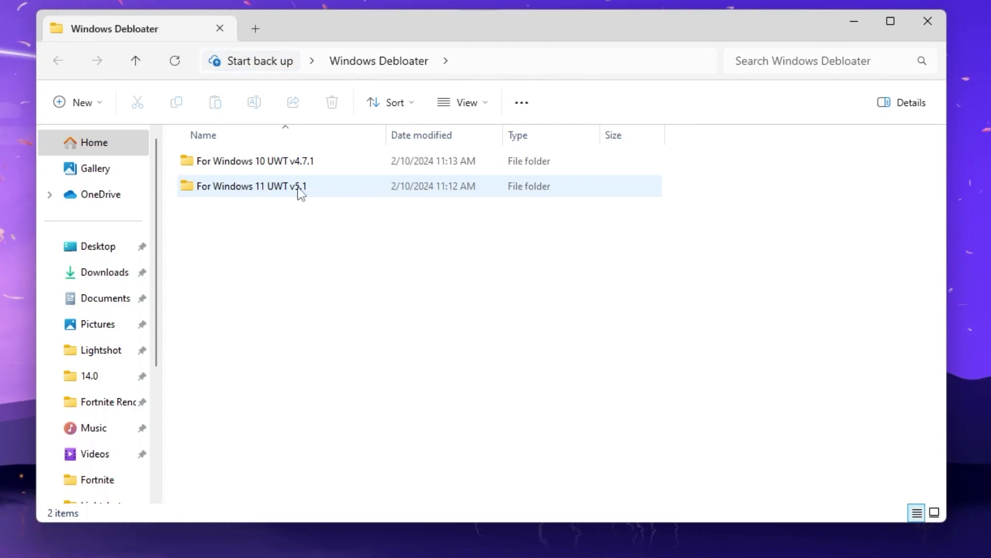
double_click(264, 187)
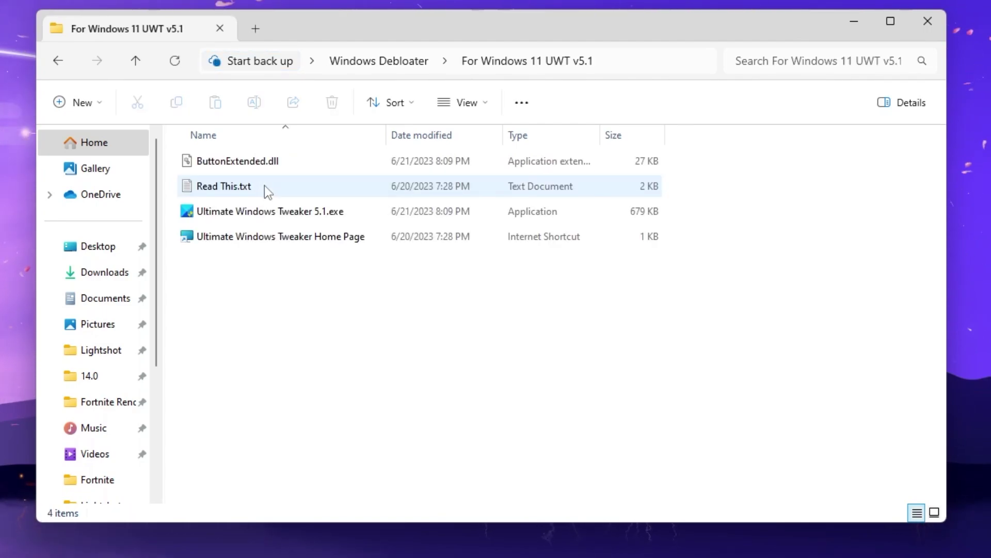
key("alt+Left")
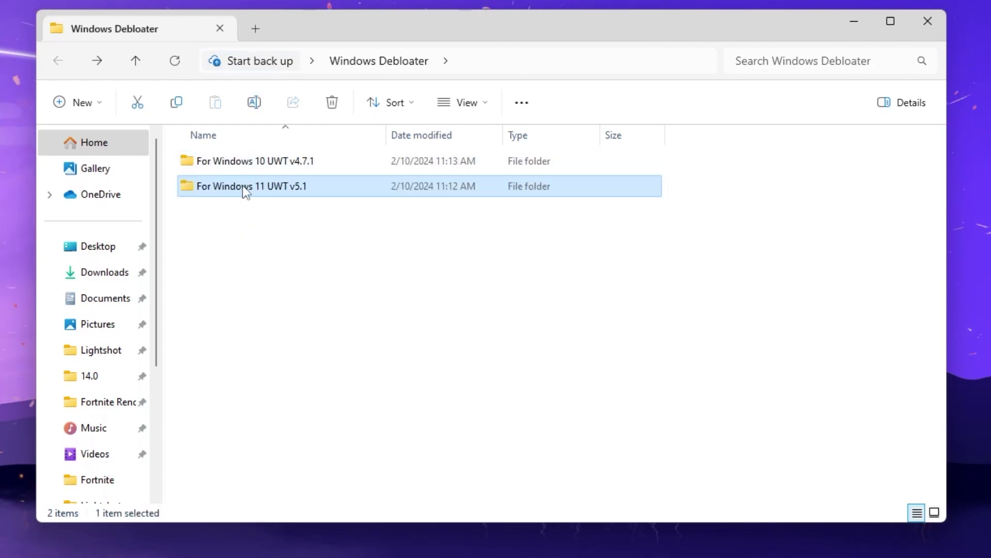
double_click(244, 188)
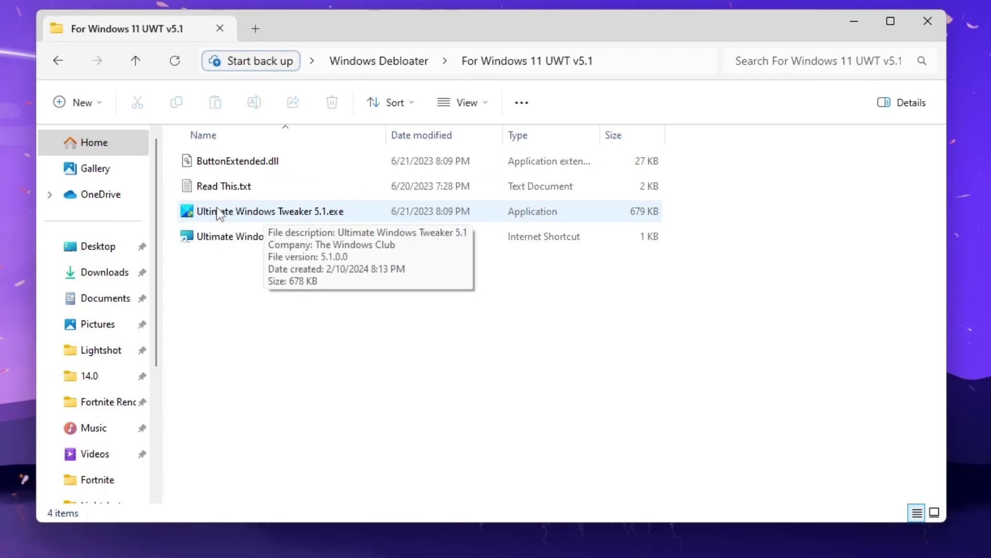
right_click(241, 215)
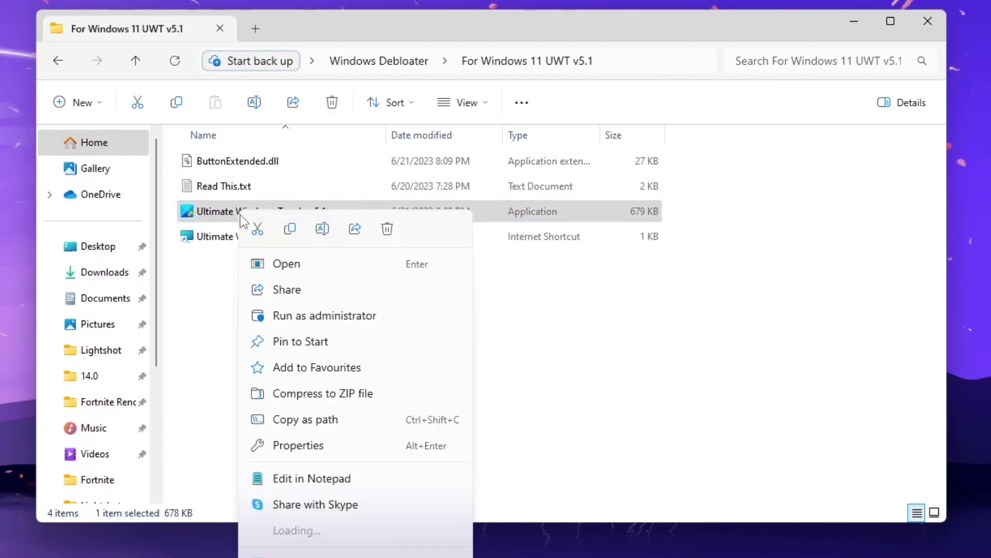
left_click(282, 264)
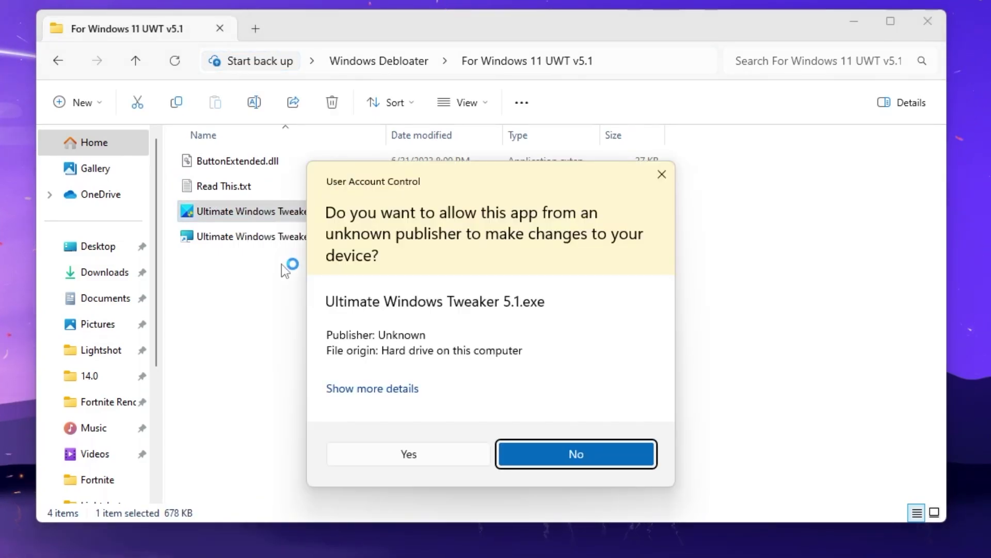
left_click(409, 454)
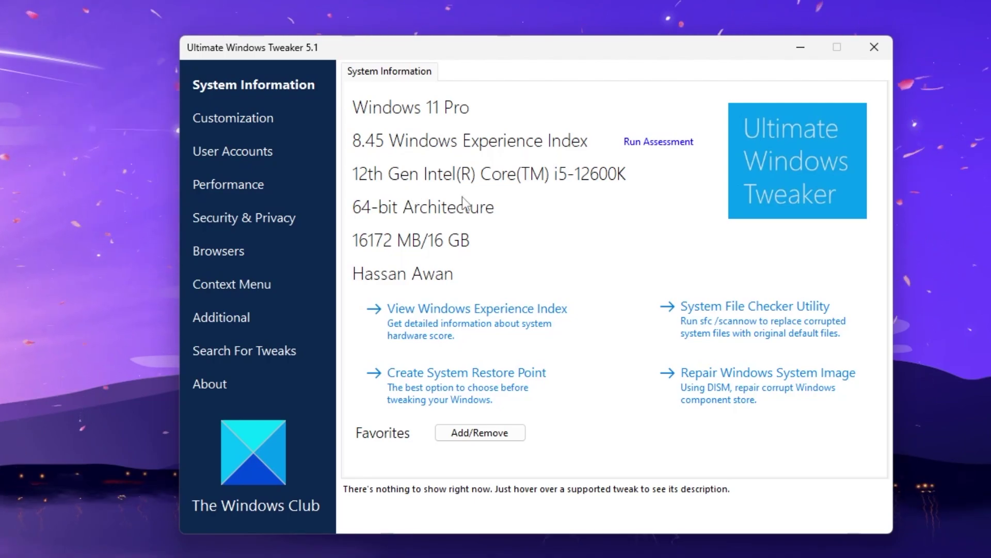
Turn on system protection for drive D: and create a restore point named 'ripex'.
left_click(499, 380)
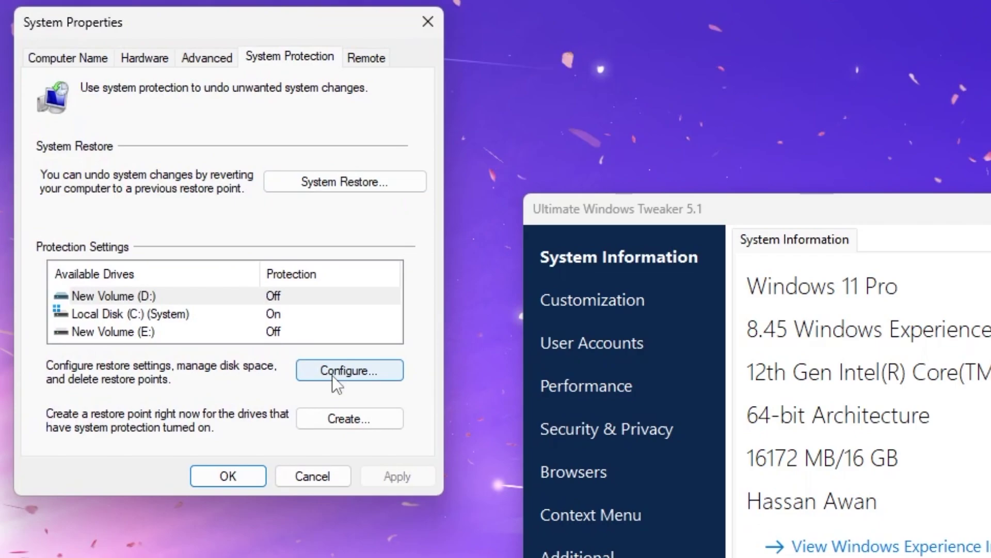
left_click(341, 372)
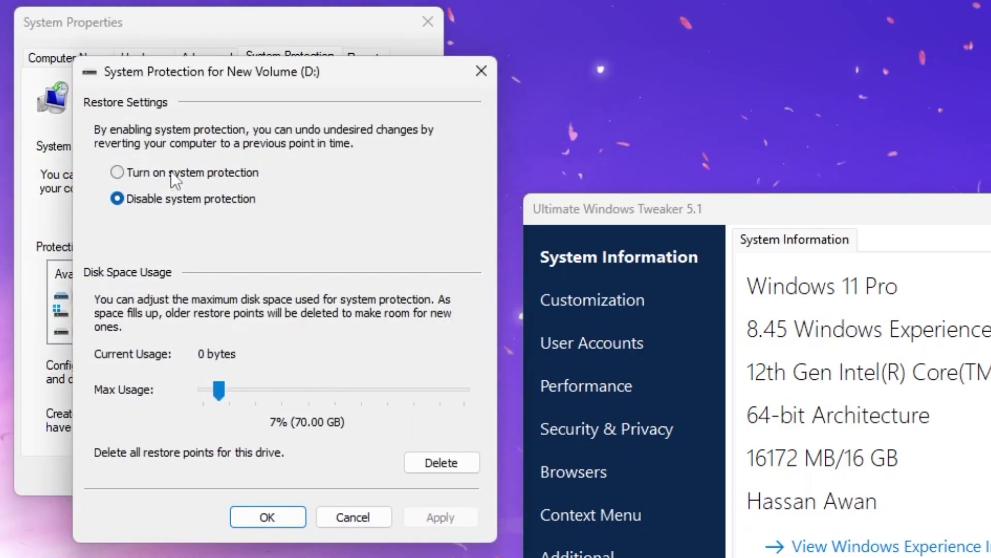
left_click(194, 173)
left_click(457, 519)
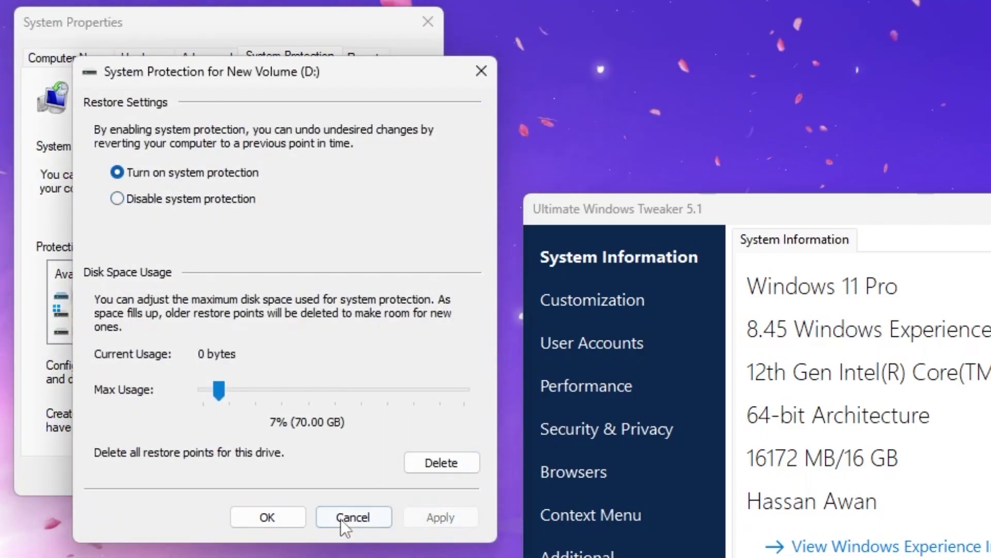
left_click(280, 515)
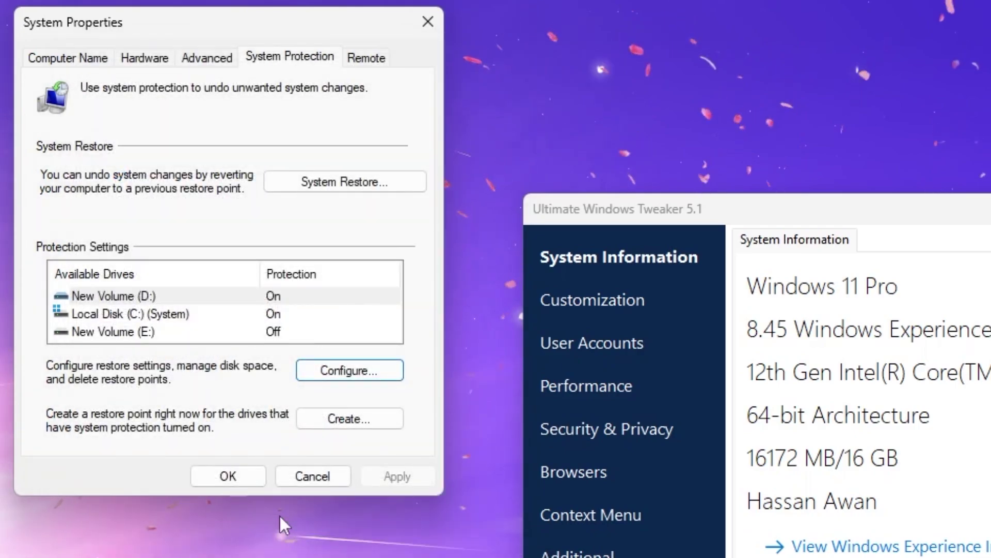
left_click(360, 419)
type("ripex")
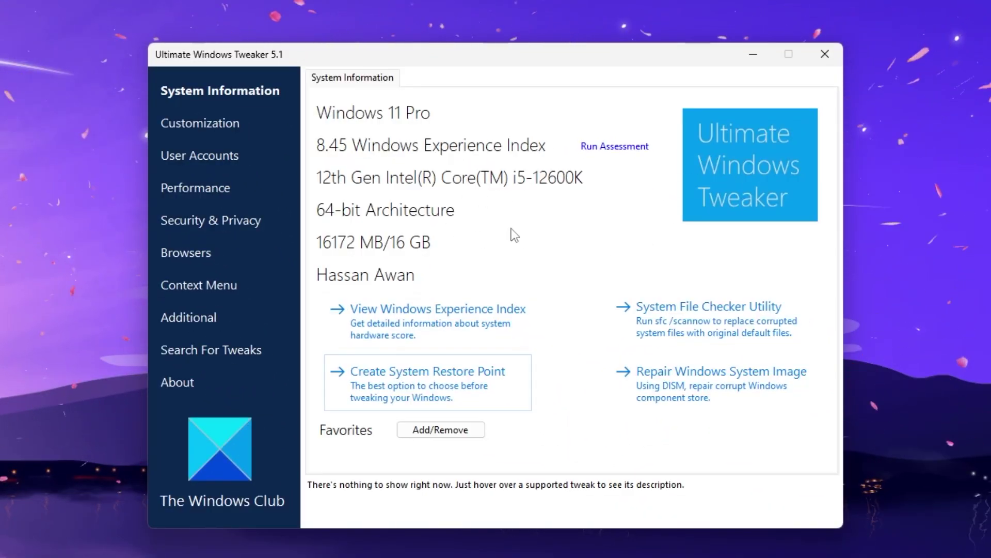
On the Performance page, tick Disable Edge Tab Preloading, Superfetch and Printer Spooling.
left_click(197, 191)
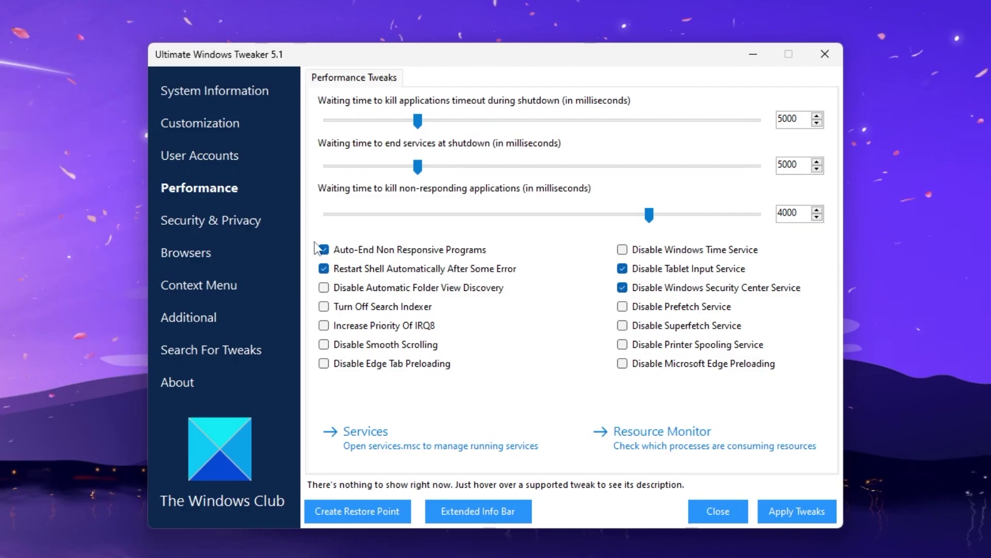
mouse_move(333, 253)
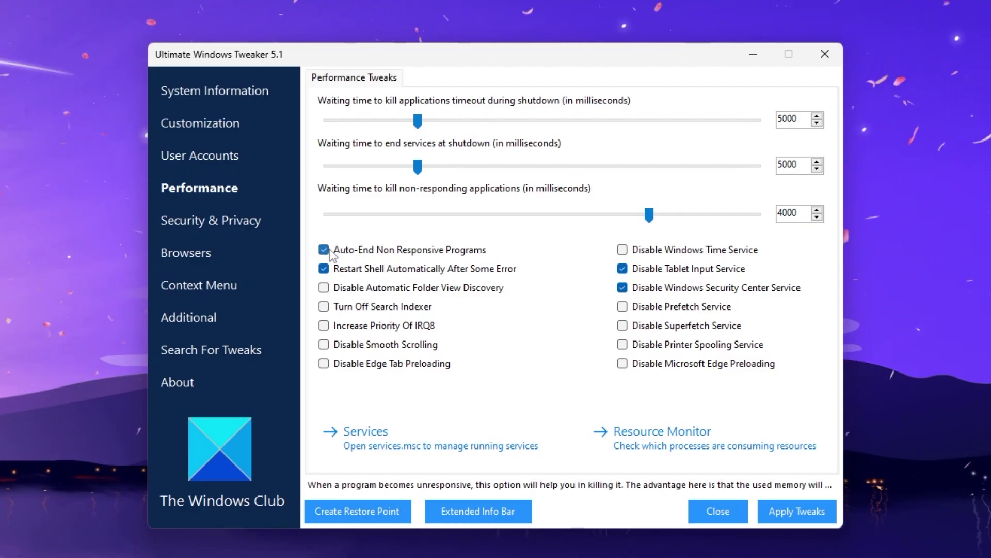
mouse_move(366, 269)
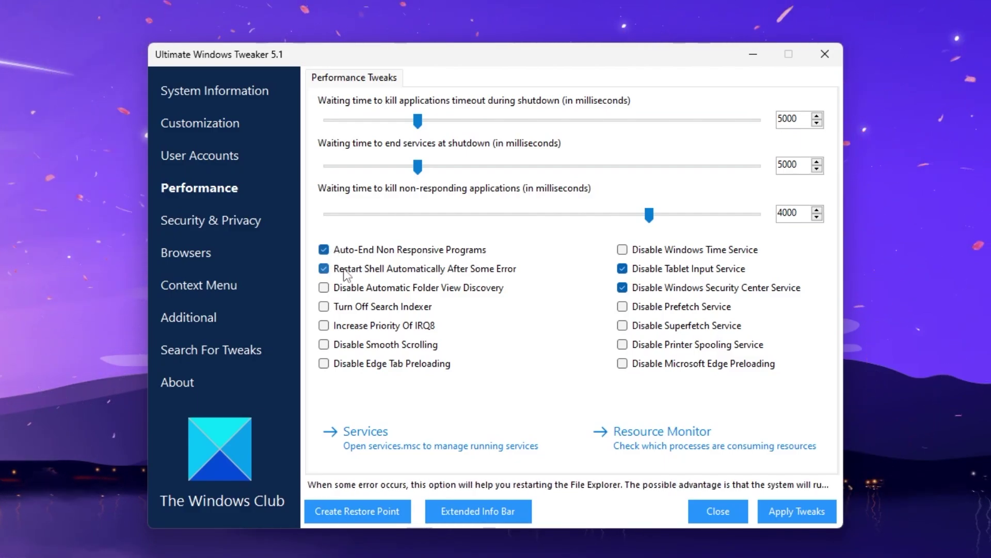
mouse_move(353, 366)
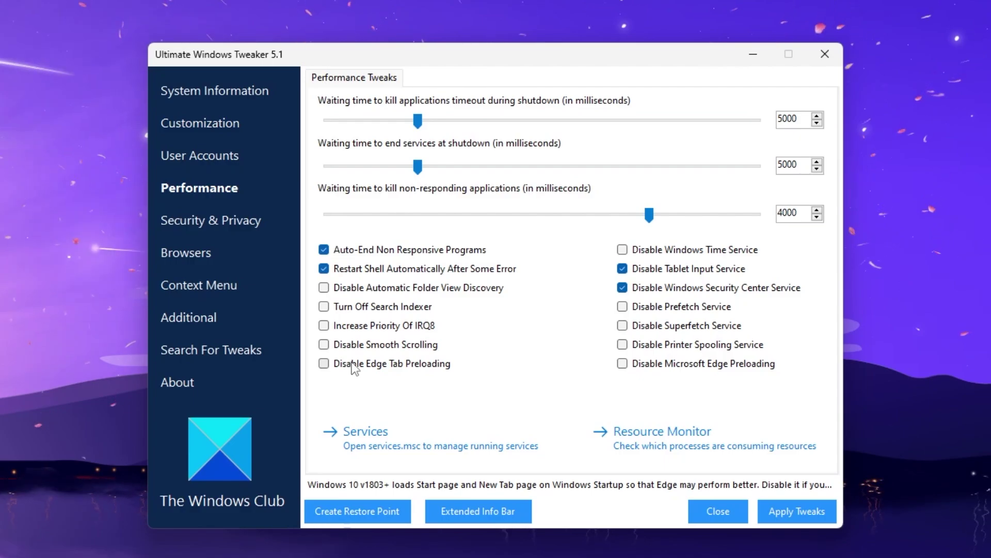
left_click(324, 363)
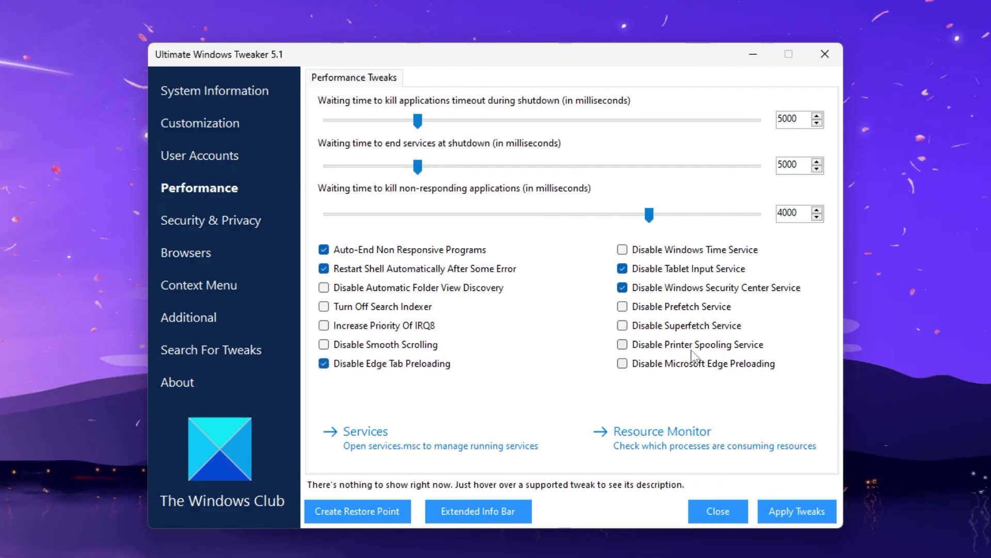
mouse_move(644, 313)
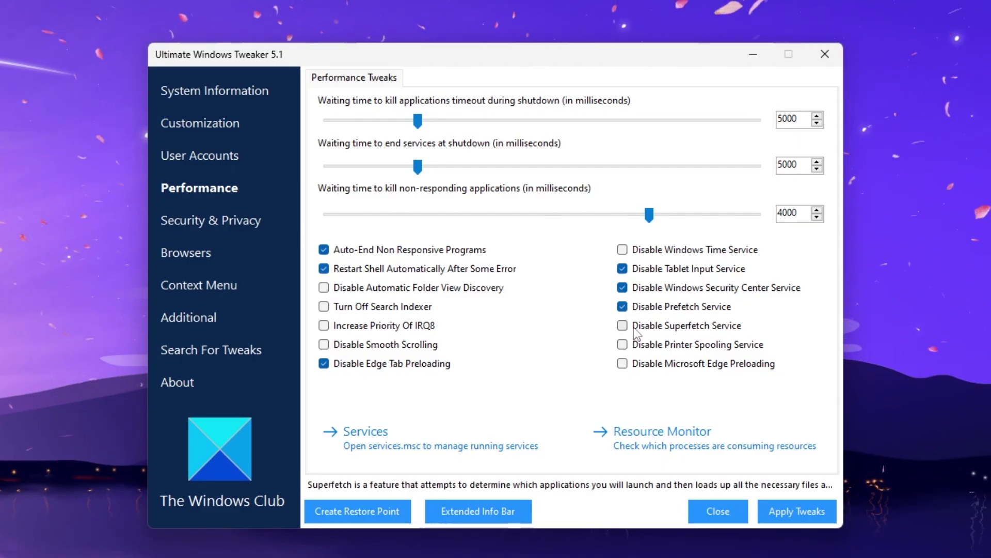
left_click(689, 327)
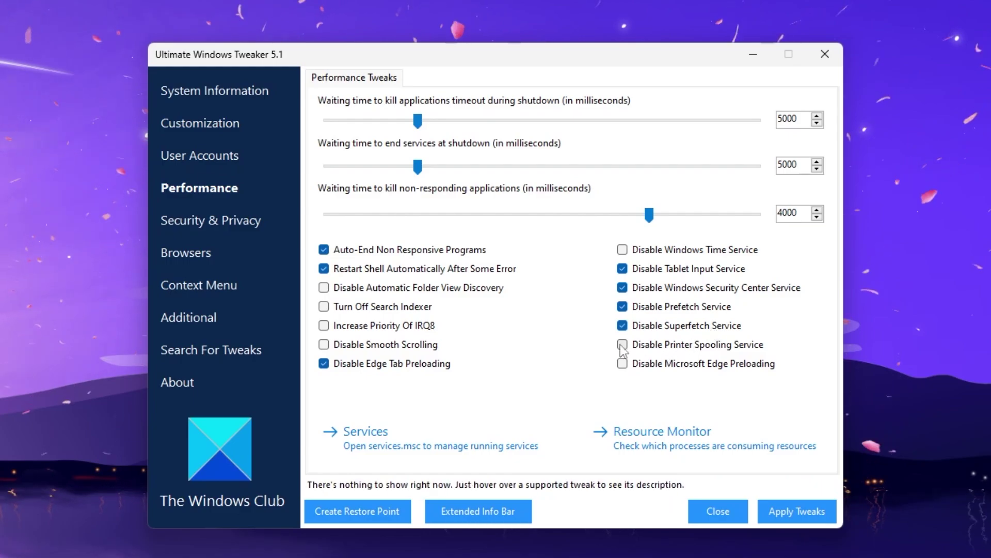
mouse_move(727, 348)
left_click(652, 345)
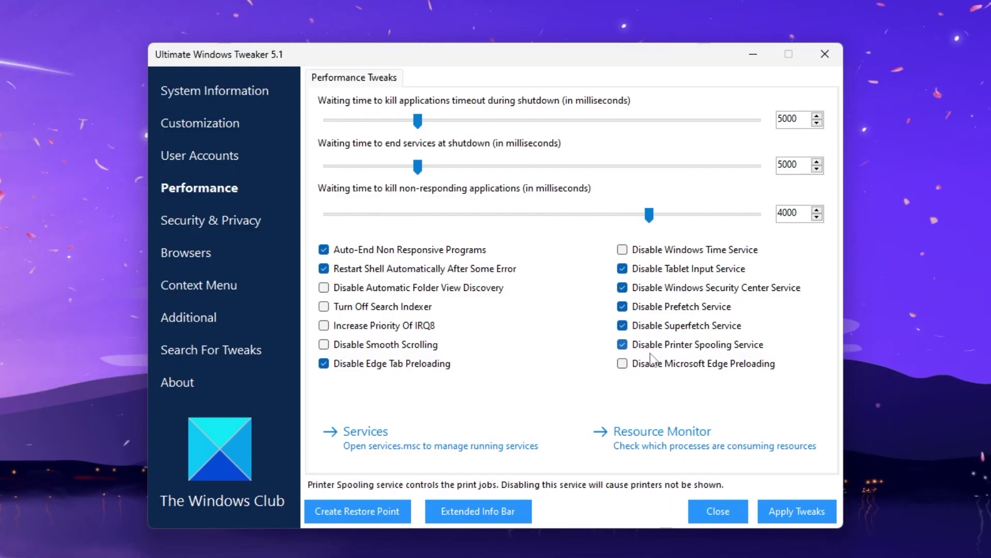
mouse_move(643, 364)
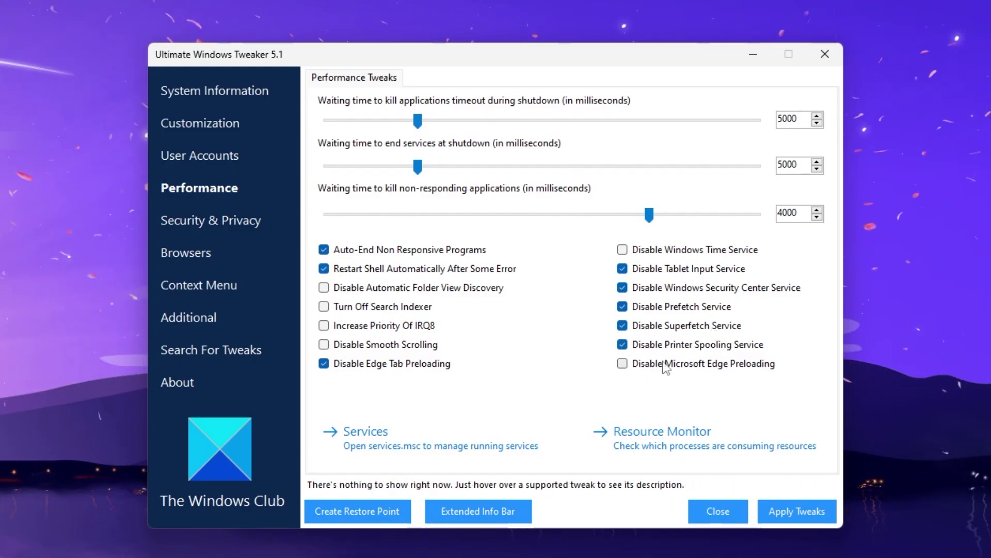
mouse_move(625, 331)
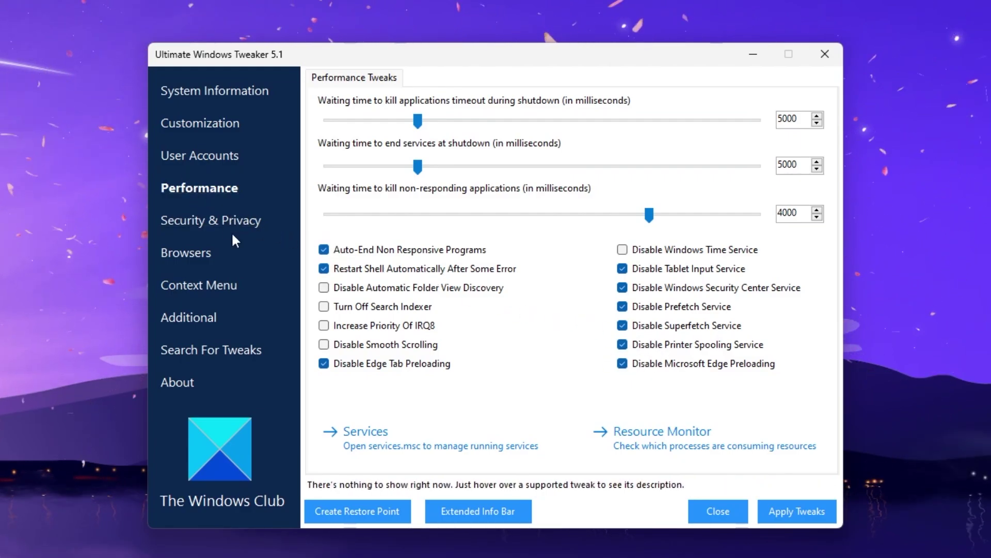
In Privacy tweaks, disable telemetry, Bing search, Wi-Fi Sense and app access to location, camera, messages, account info.
left_click(194, 321)
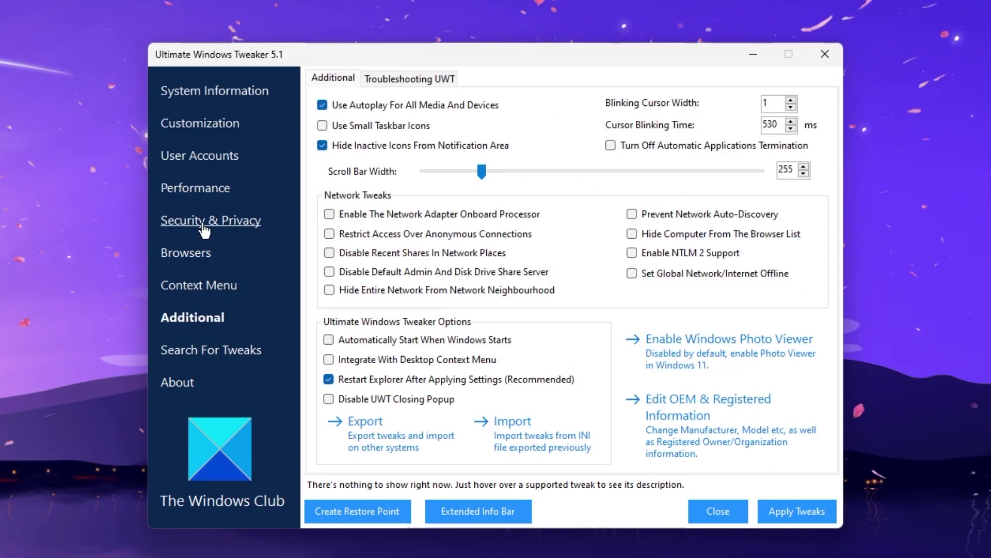
left_click(226, 227)
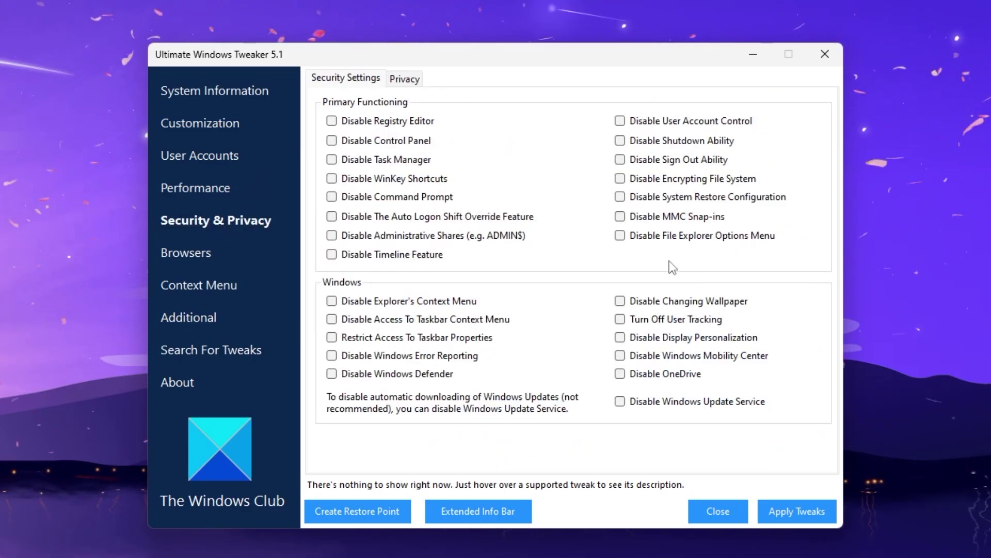
left_click(410, 81)
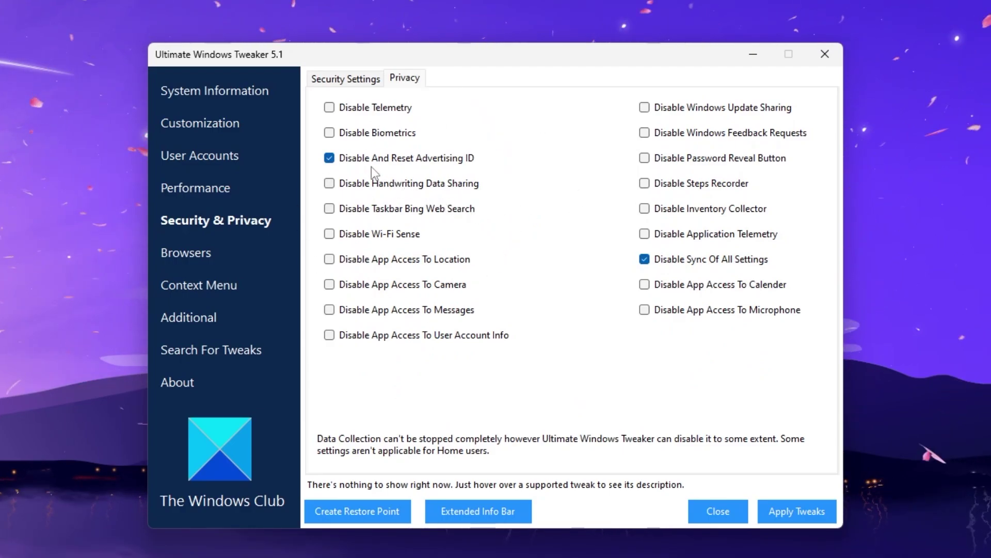
mouse_move(378, 162)
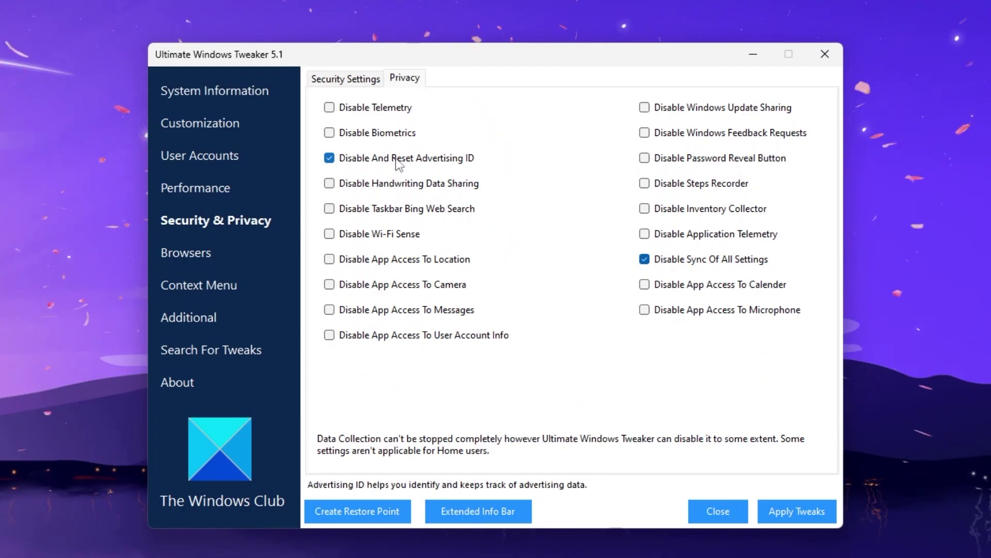
left_click(370, 108)
mouse_move(370, 190)
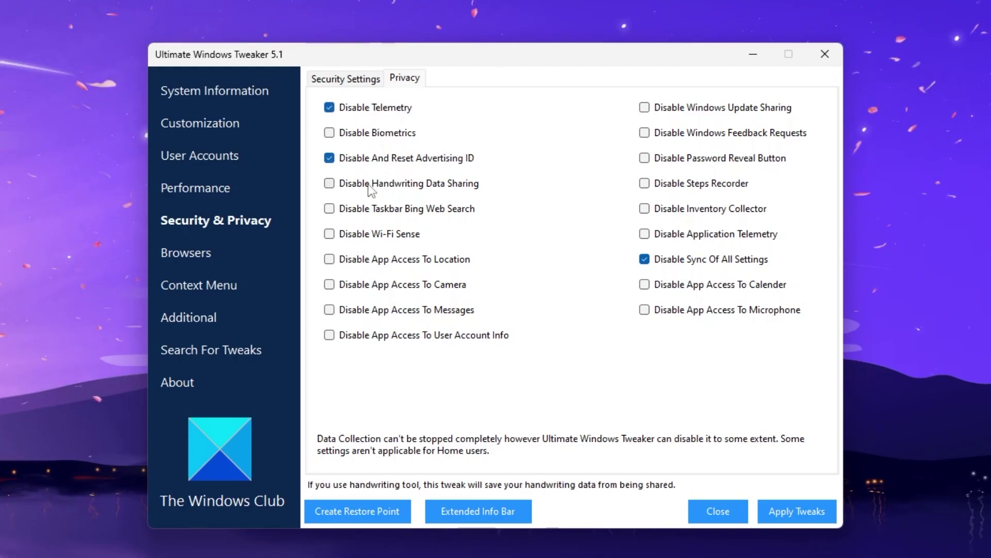
left_click(358, 211)
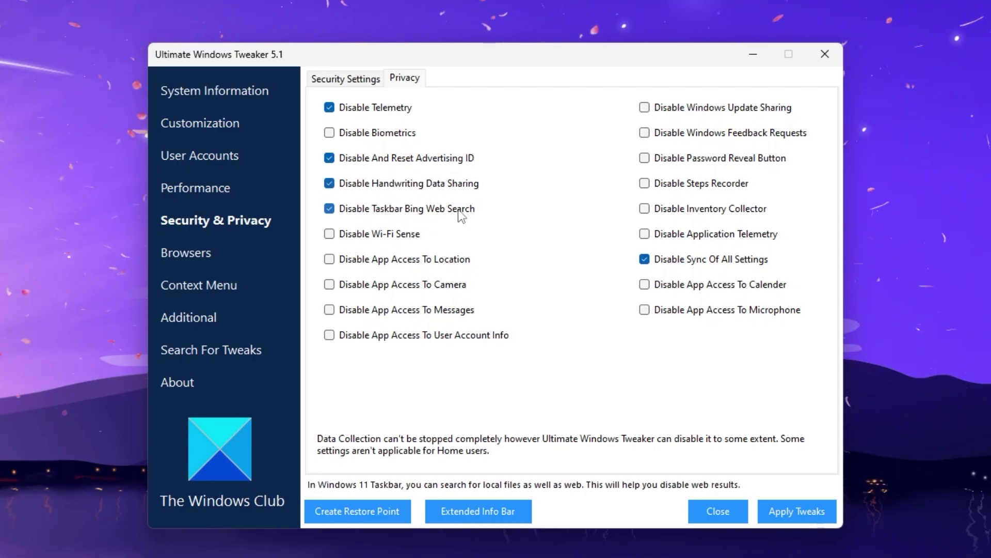
left_click(358, 236)
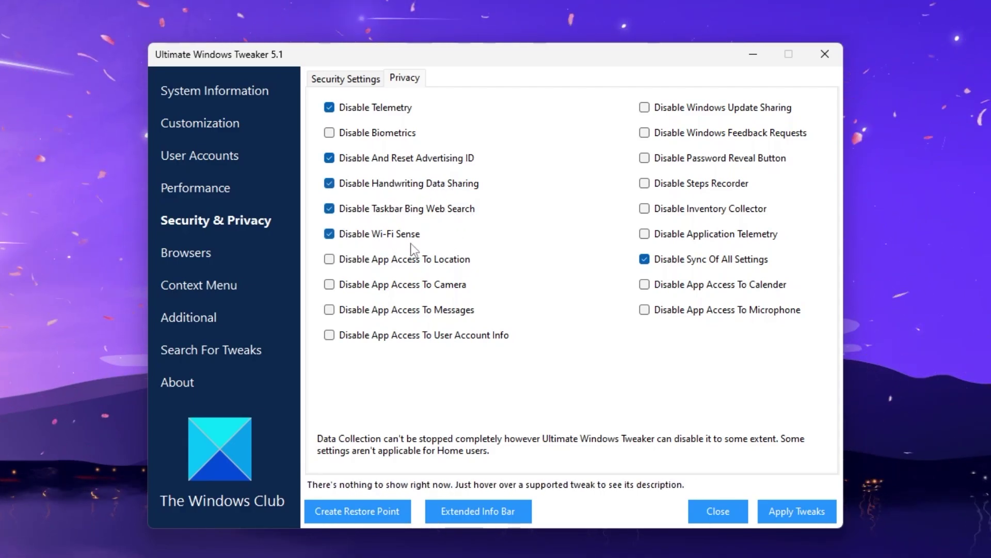
left_click(377, 258)
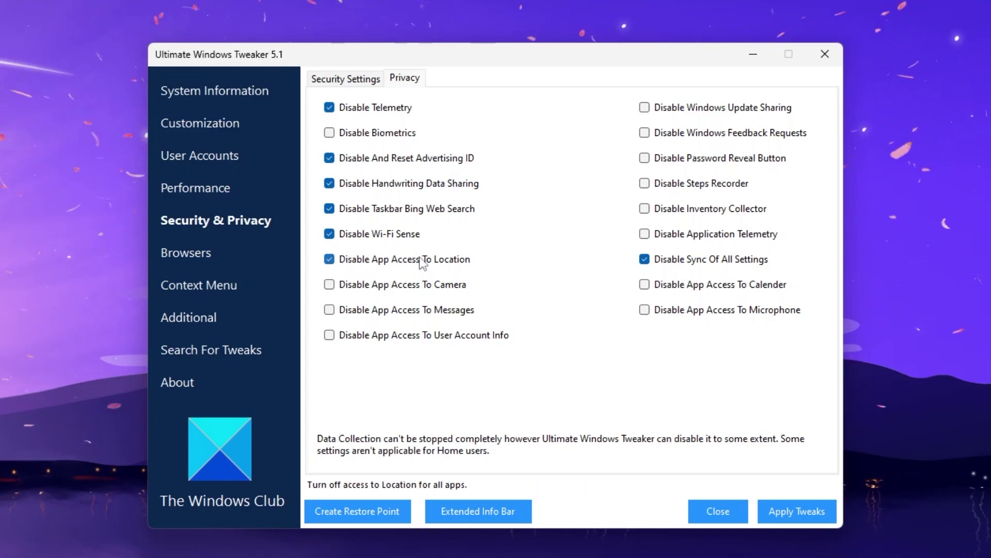
left_click(374, 284)
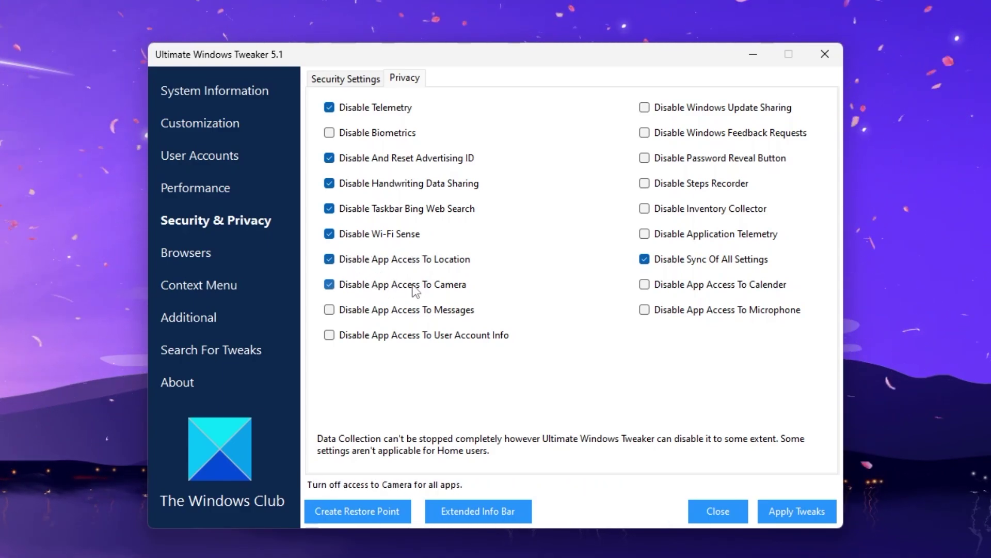
left_click(377, 310)
left_click(377, 335)
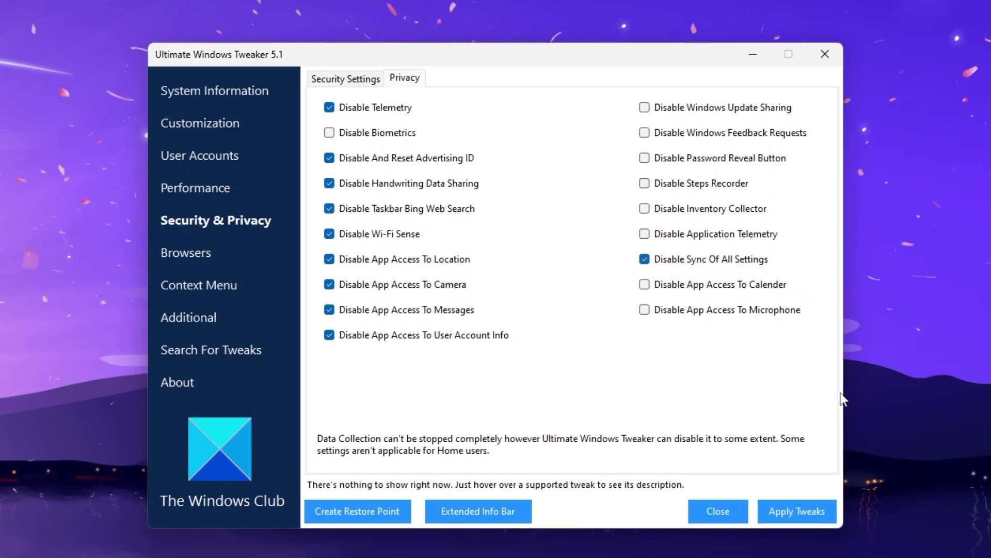
Apply the privacy tweaks, dismiss the notices, and close Ultimate Windows Tweaker.
left_click(788, 513)
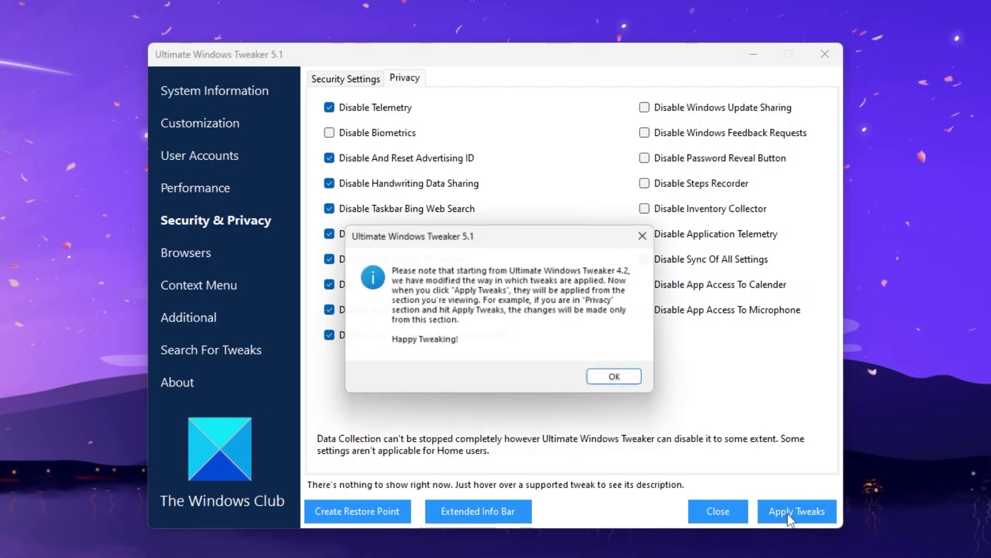
left_click(614, 376)
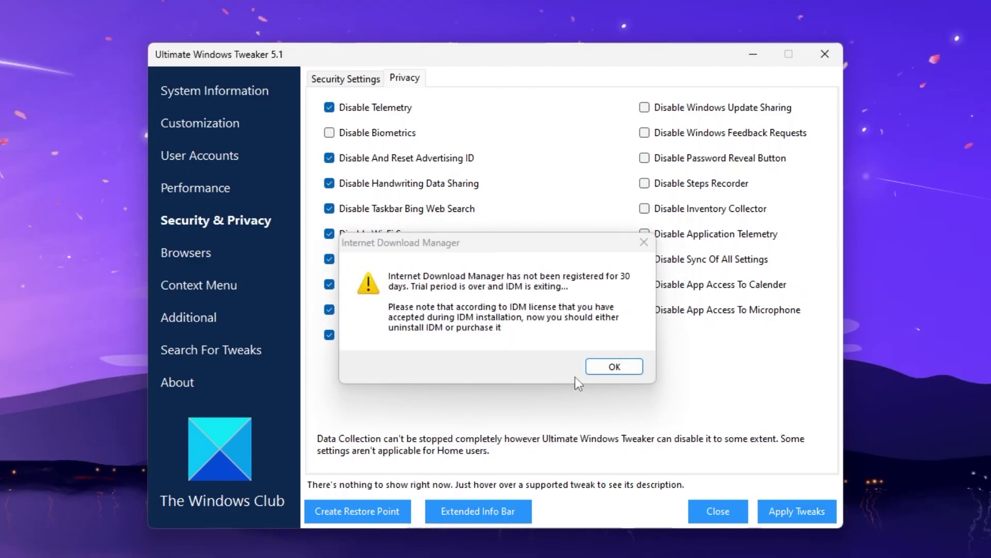
left_click(614, 367)
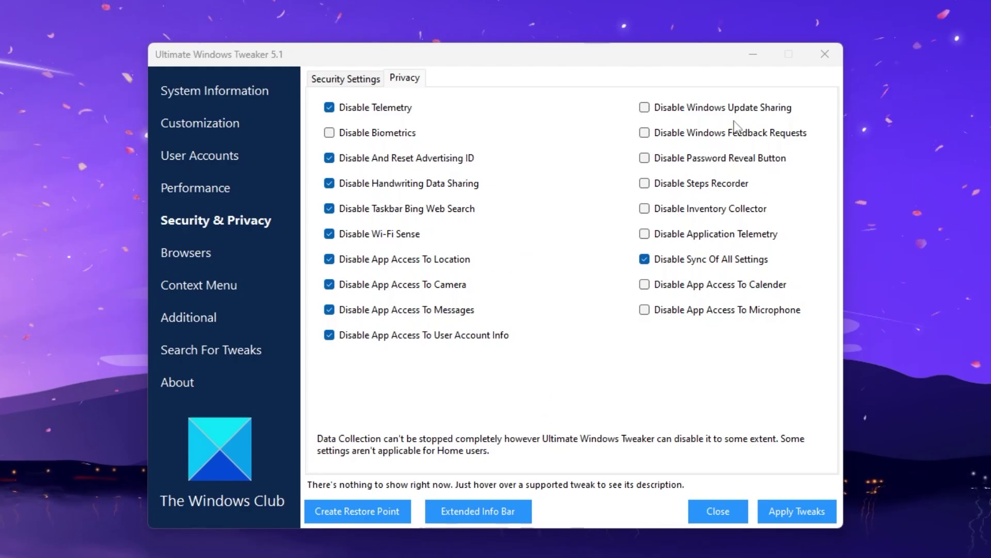
left_click(832, 59)
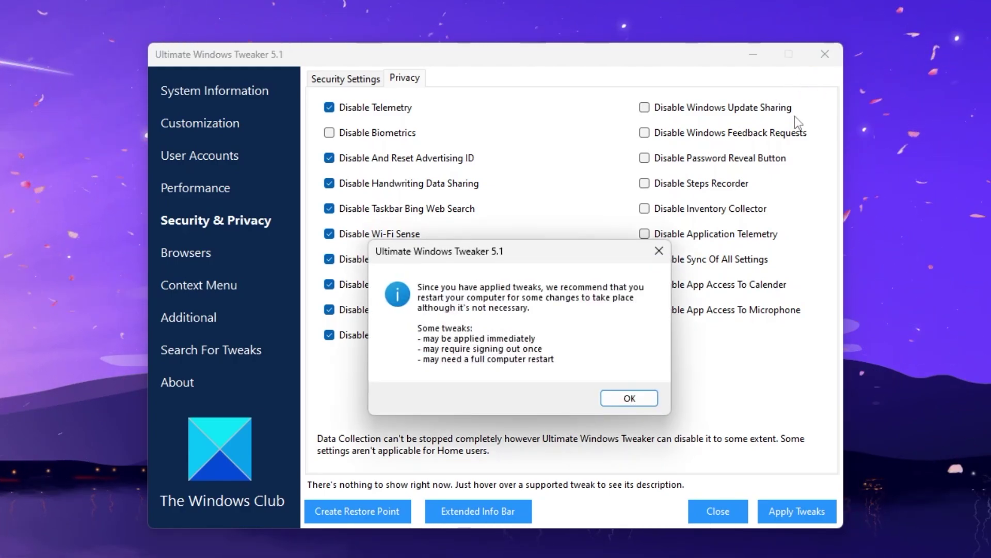
left_click(628, 398)
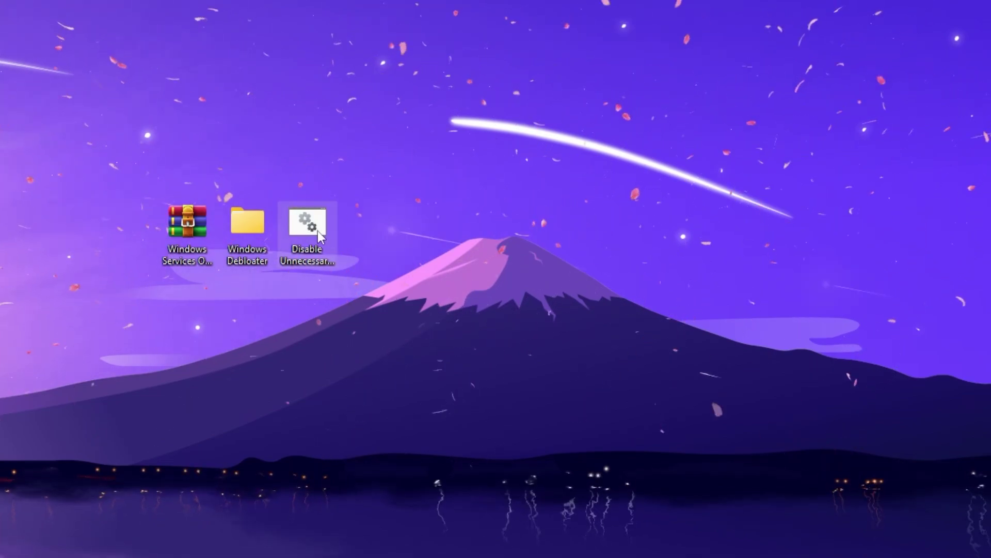
Run the services-disabling script as administrator and centre its window.
right_click(300, 226)
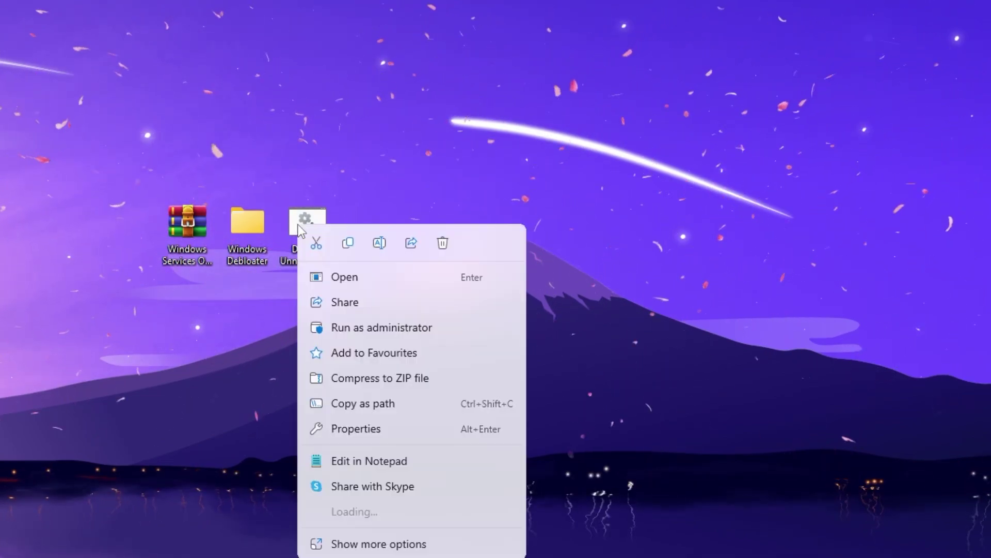
left_click(397, 327)
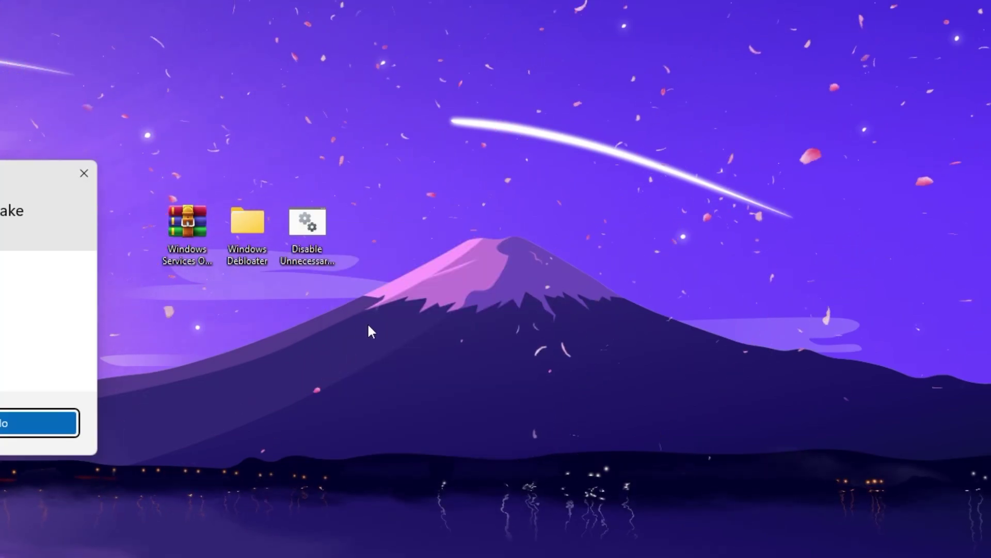
key("alt+y")
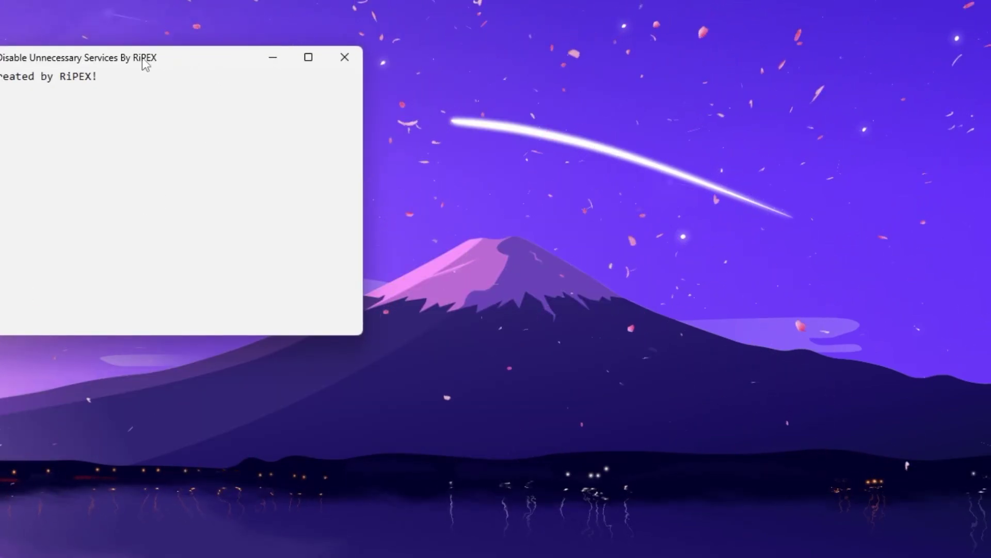
left_click_drag(145, 59, 342, 105)
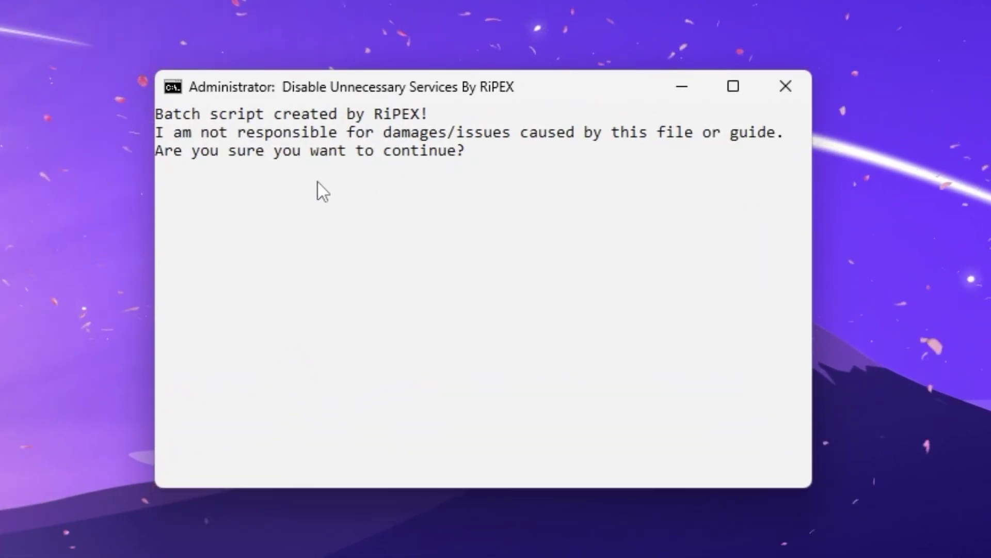
Accept the disclaimer with 'yes' and run the 'basic' service disabler option.
type("yes")
key("Return")
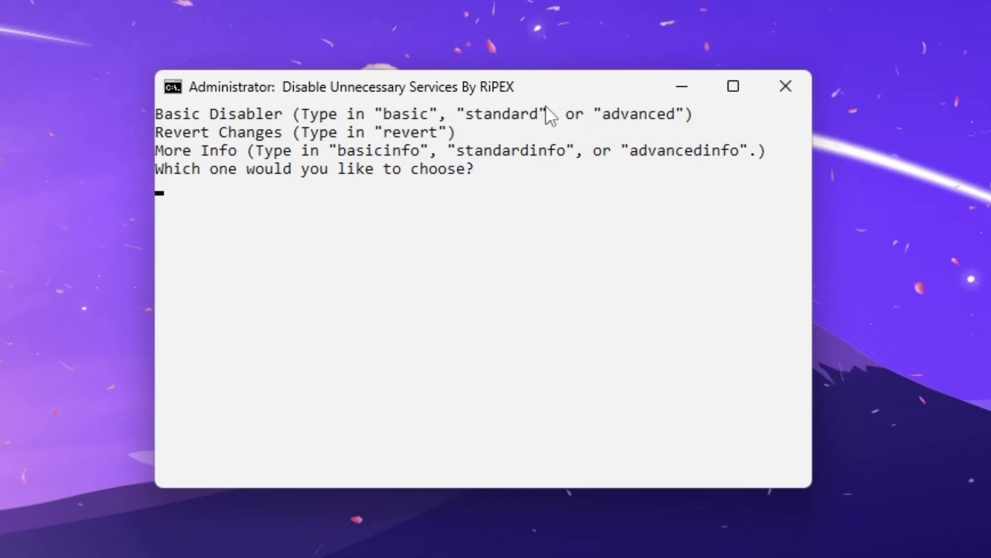
type("basic")
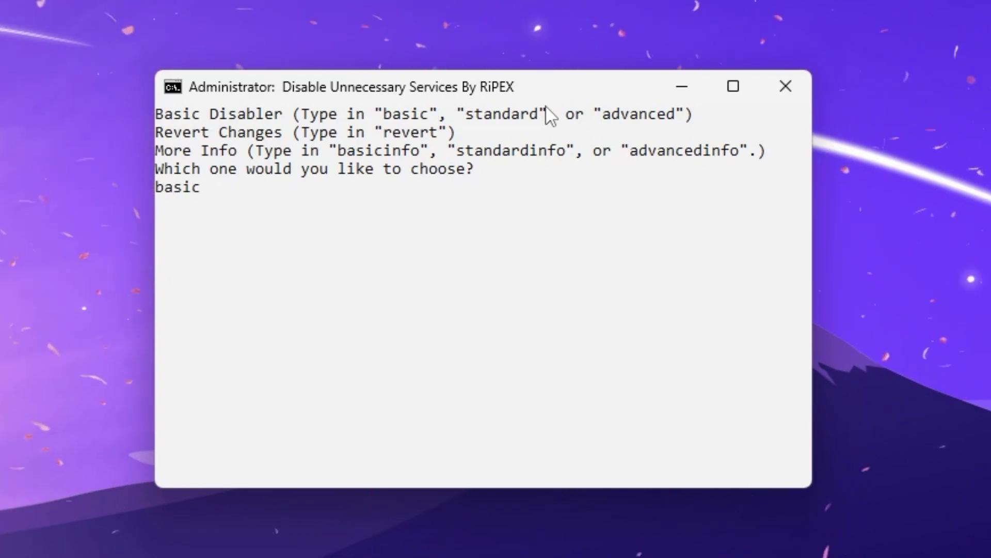
key("Return")
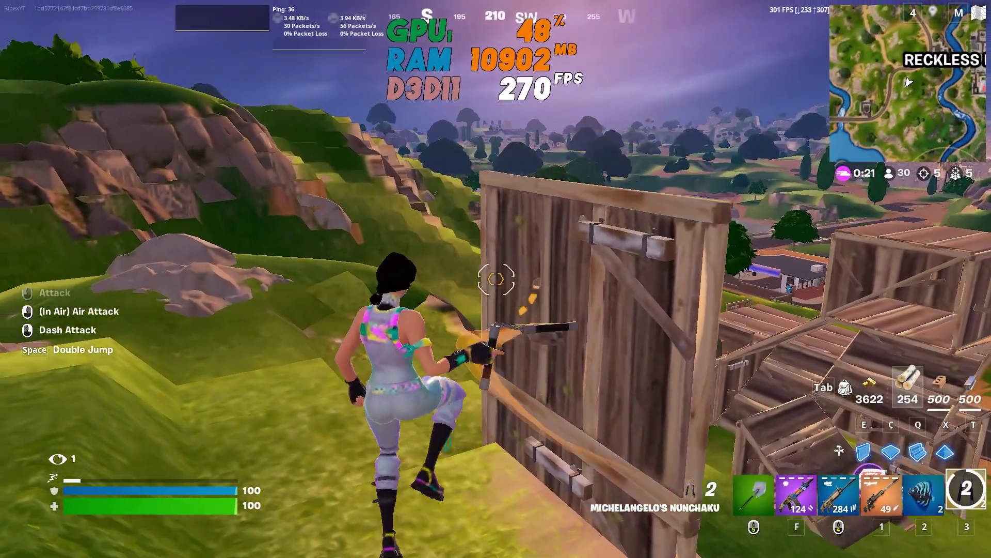
Jump the character off the hill and move forward, then bring up the Run dialog.
key("space")
key("w")
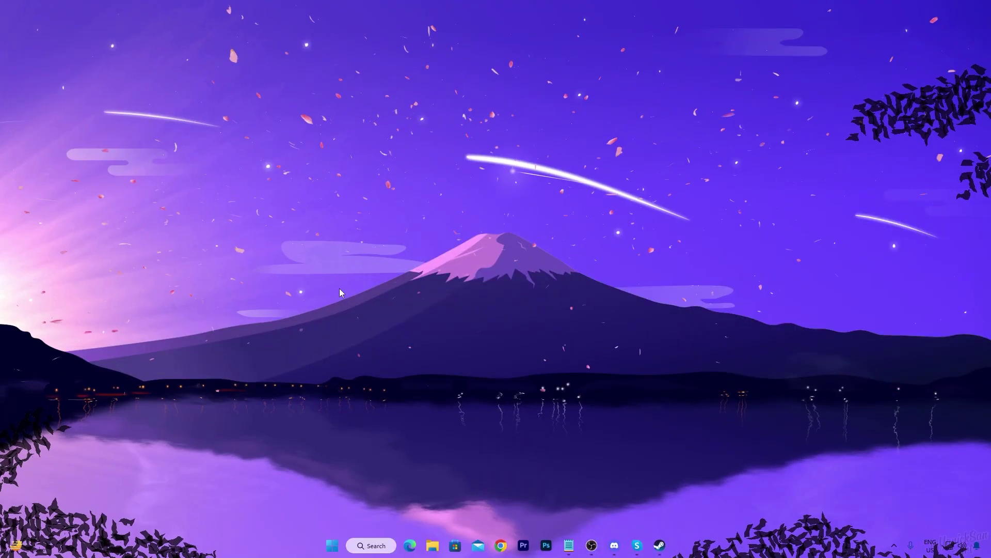
key("super+r")
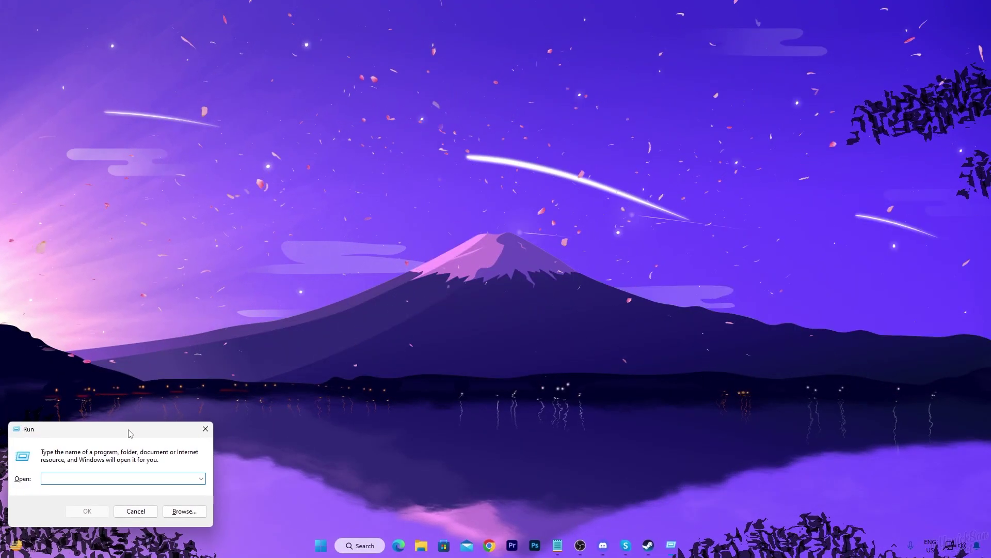
Run msconfig, hide all Microsoft services on the Services tab, and close it without changes.
left_click_drag(133, 431, 531, 204)
type("msconfiu")
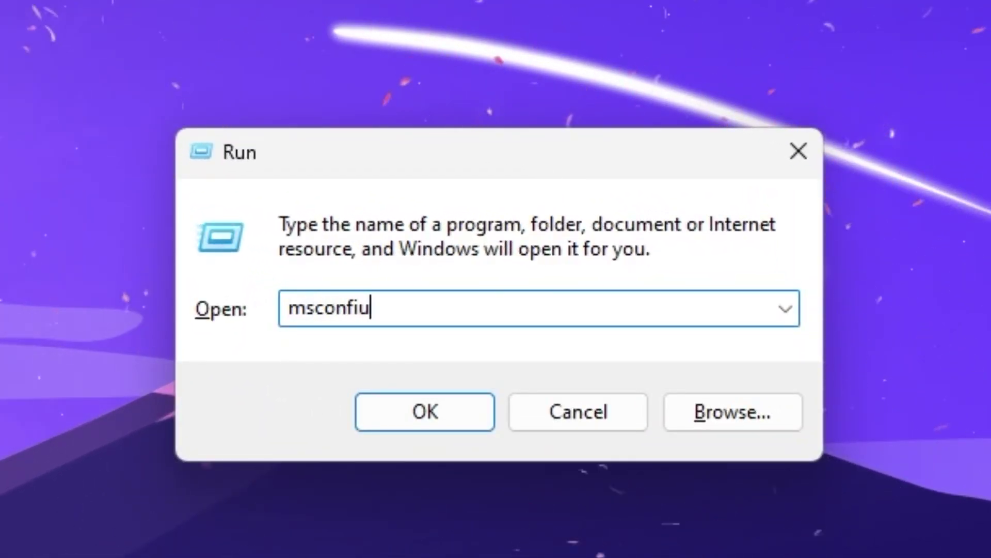
key("BackSpace")
type("g")
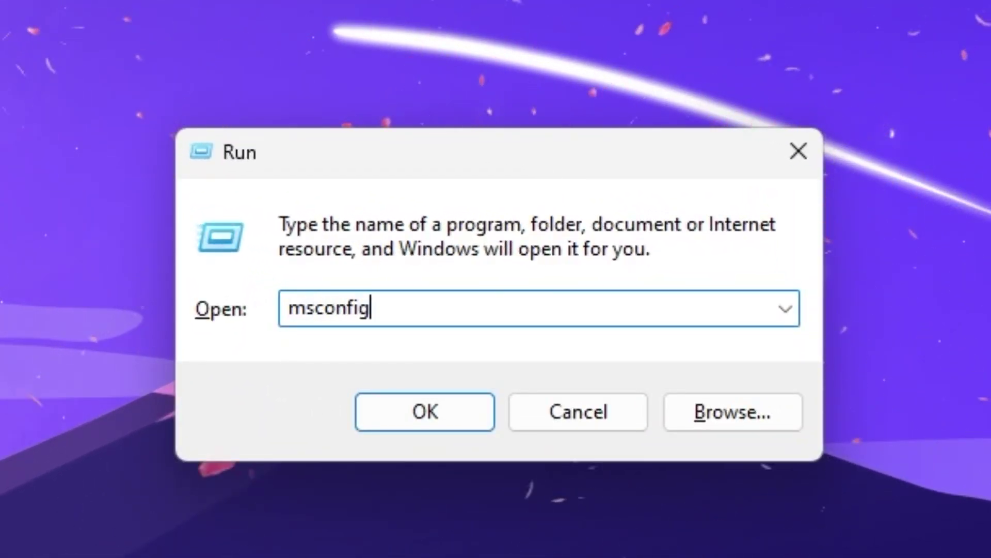
key("Return")
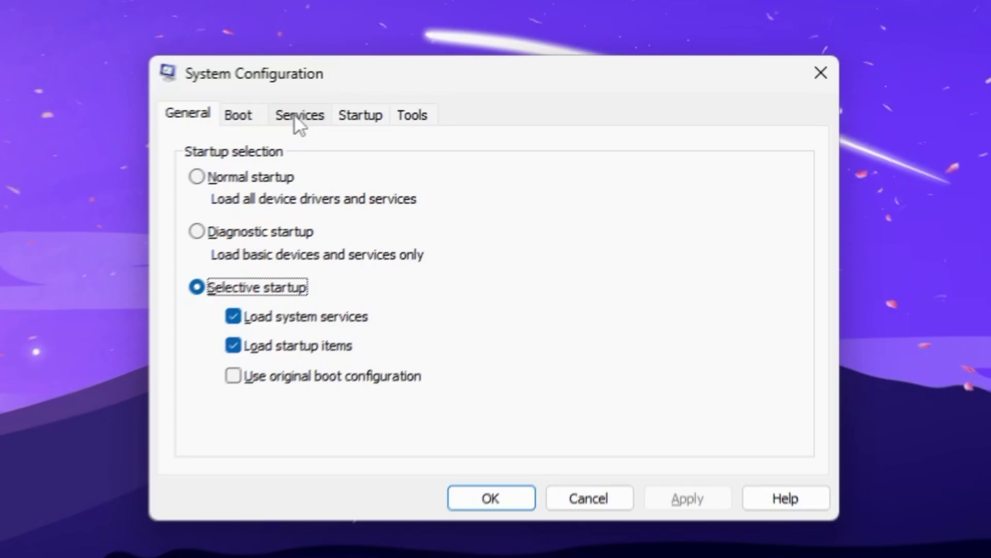
left_click(298, 116)
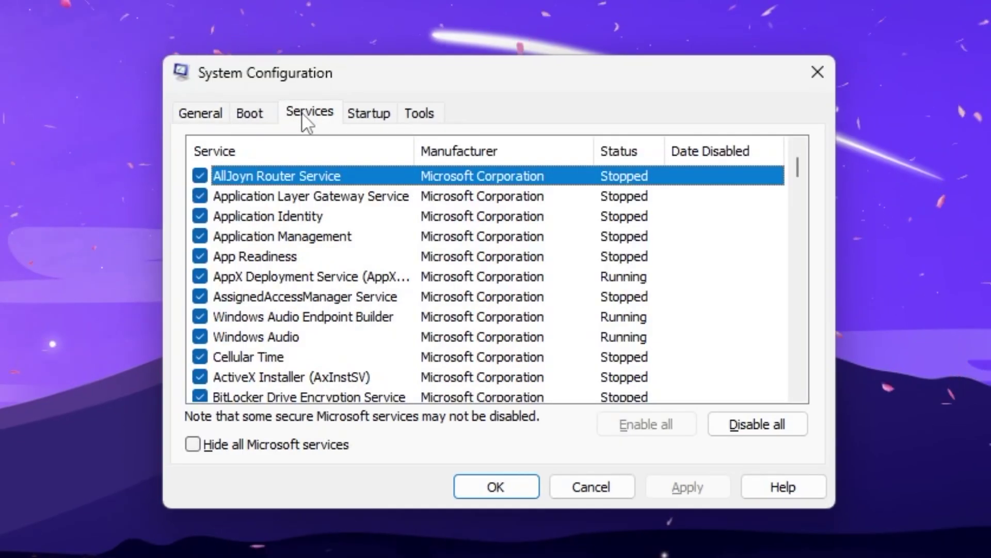
left_click(194, 445)
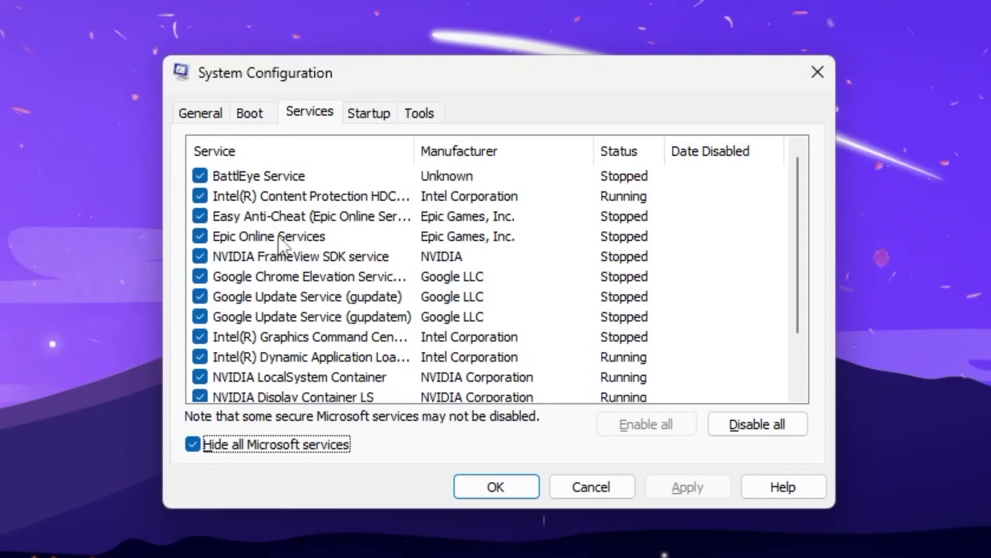
scroll(274, 238, "down", 1)
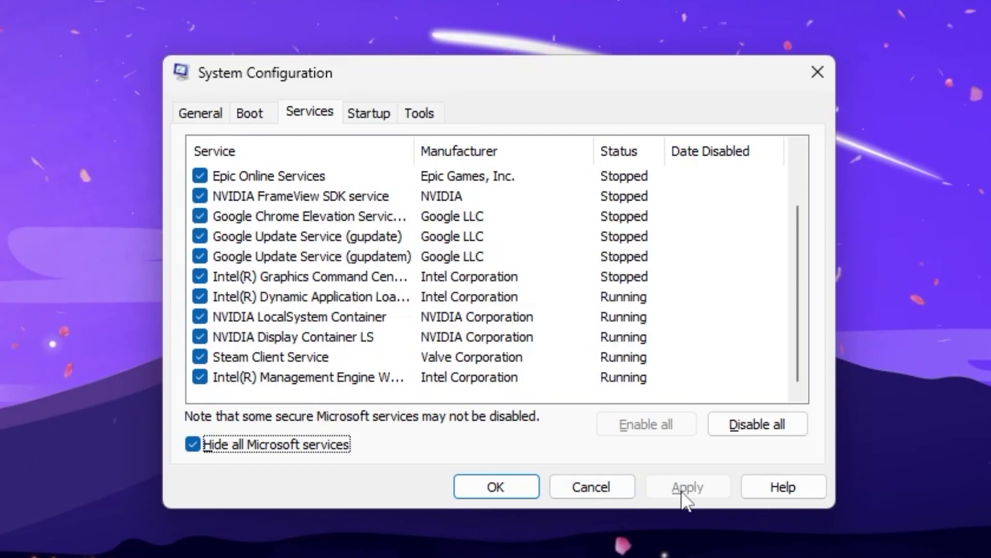
left_click(501, 487)
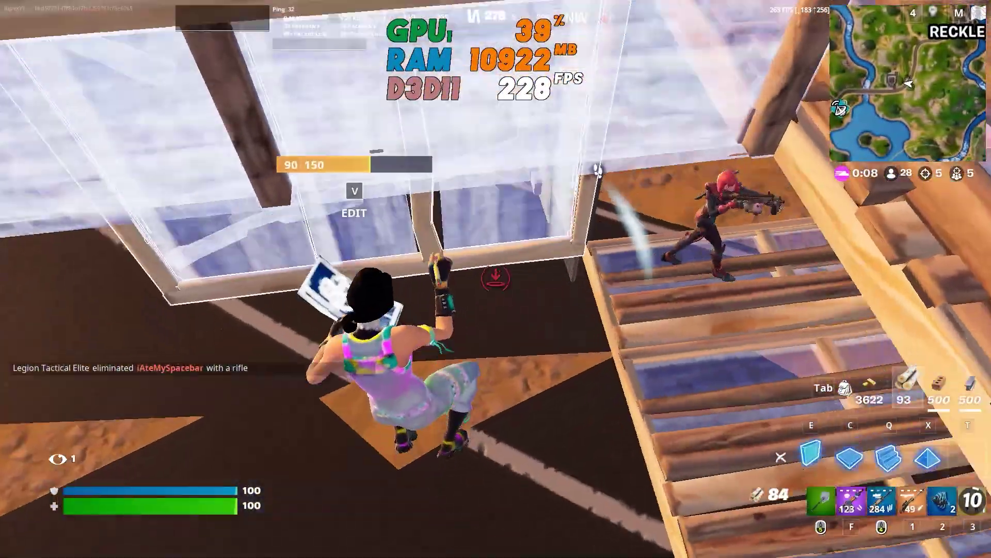
Finish off the enemy with the assault rifle, switch to the Frenzy Auto Shotgun, and open Start.
left_click(496, 279)
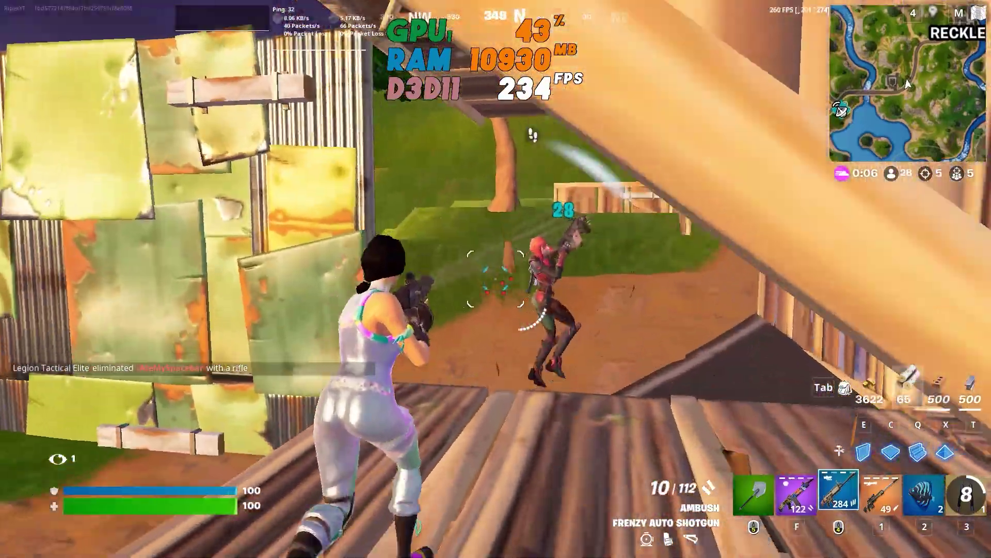
left_click(495, 279)
left_click(495, 279)
left_click(495, 279)
key("f")
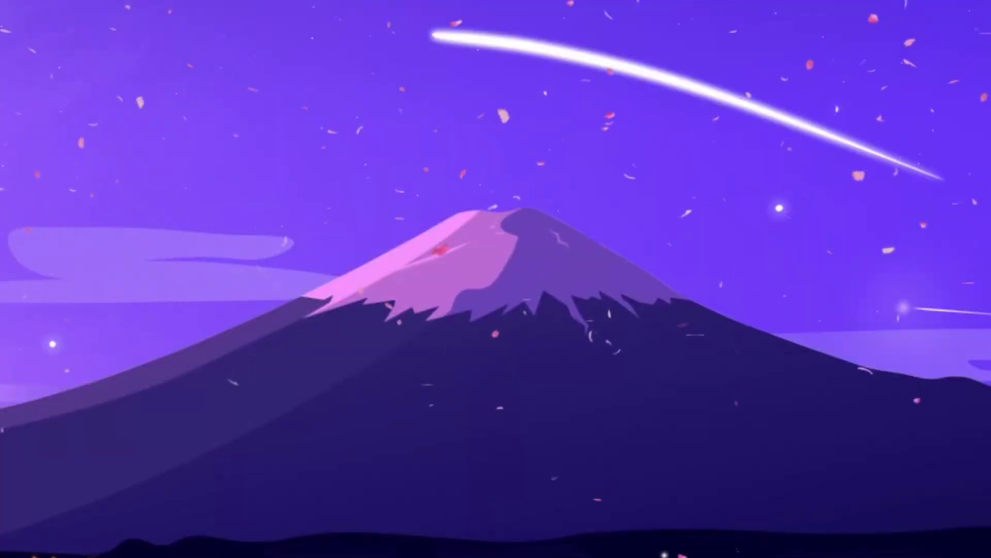
key("super")
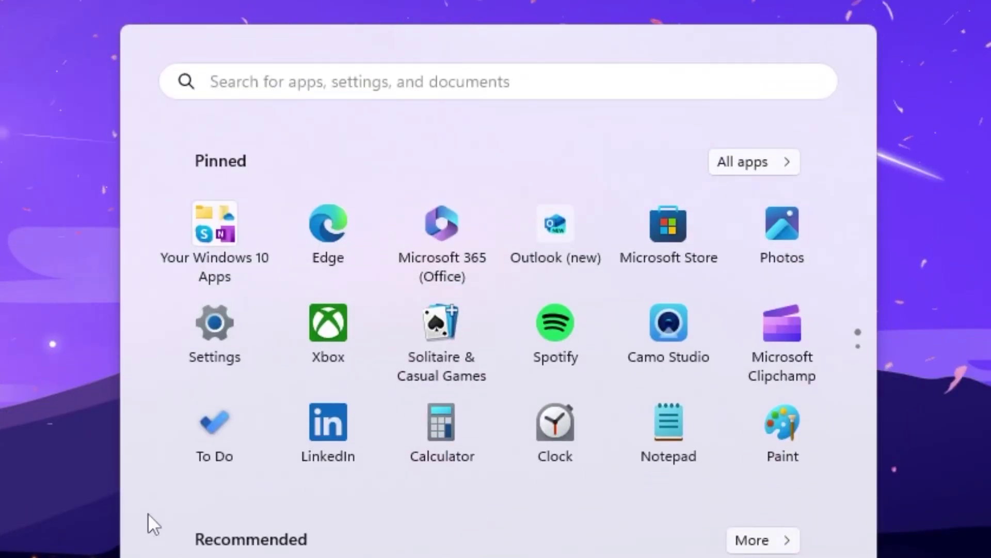
Start downloading all Windows updates including 23H2, and turn off downloads from other PCs.
left_click(203, 326)
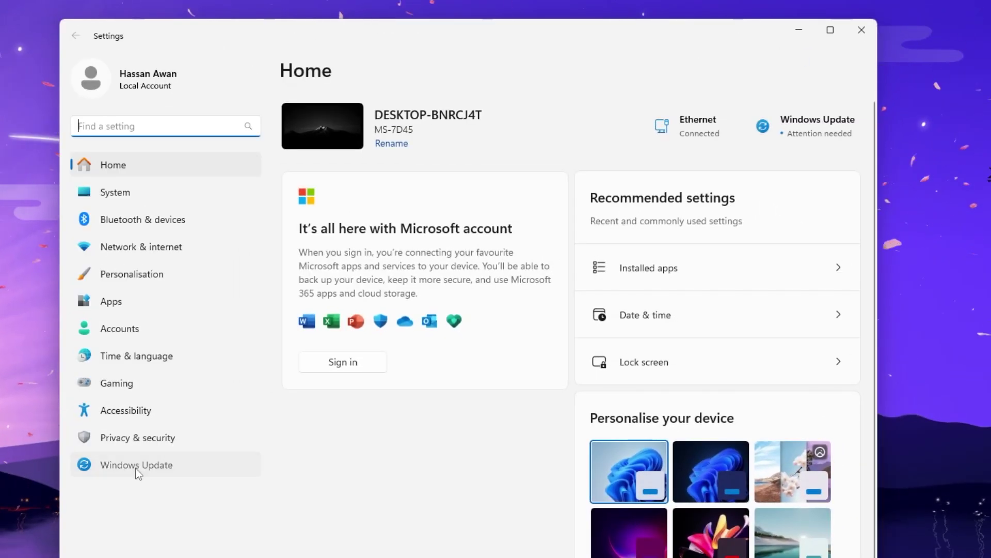
left_click(137, 469)
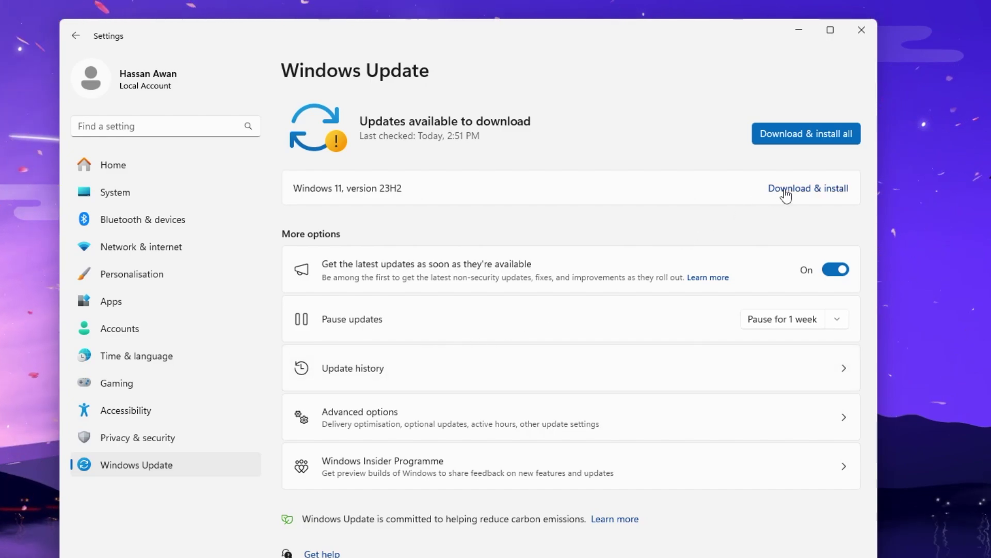
left_click(807, 132)
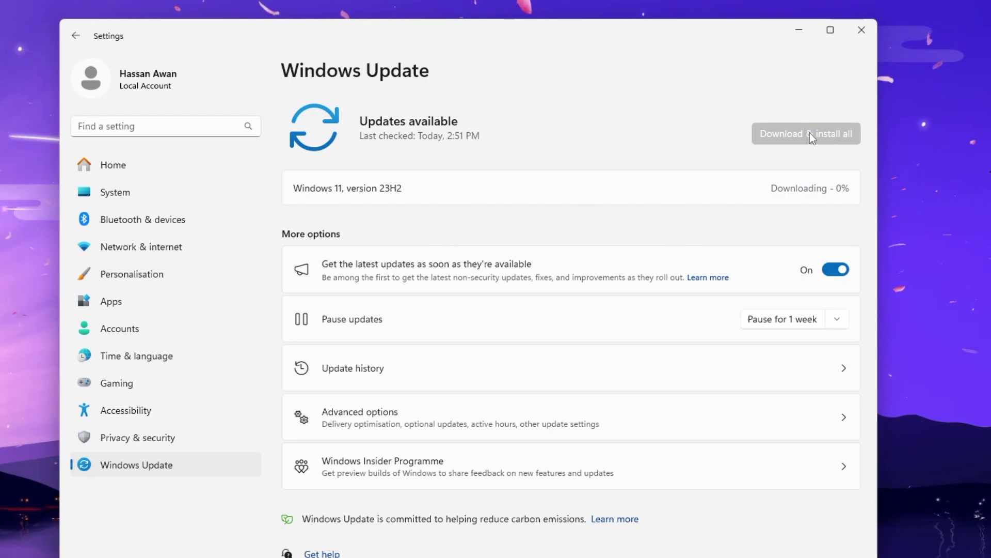
left_click(393, 420)
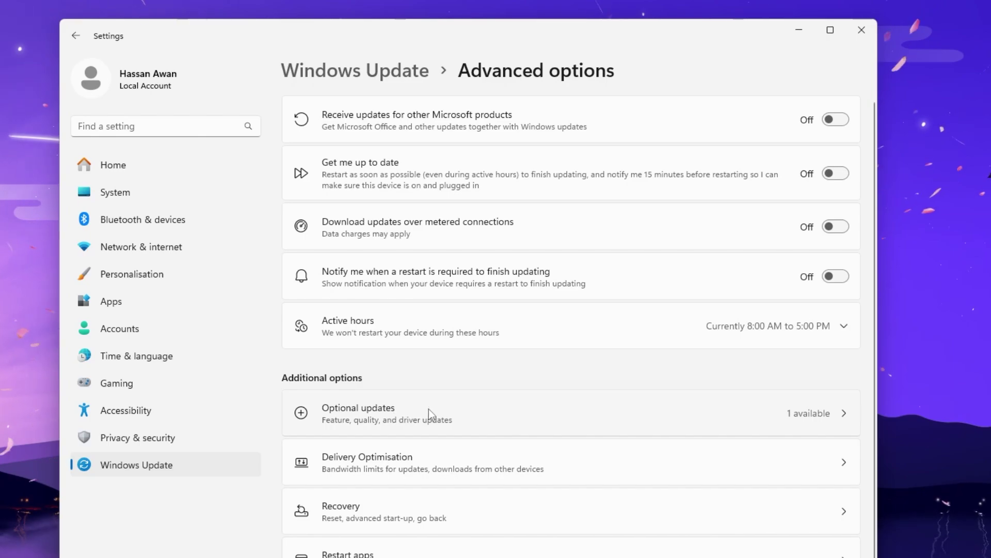
left_click(352, 460)
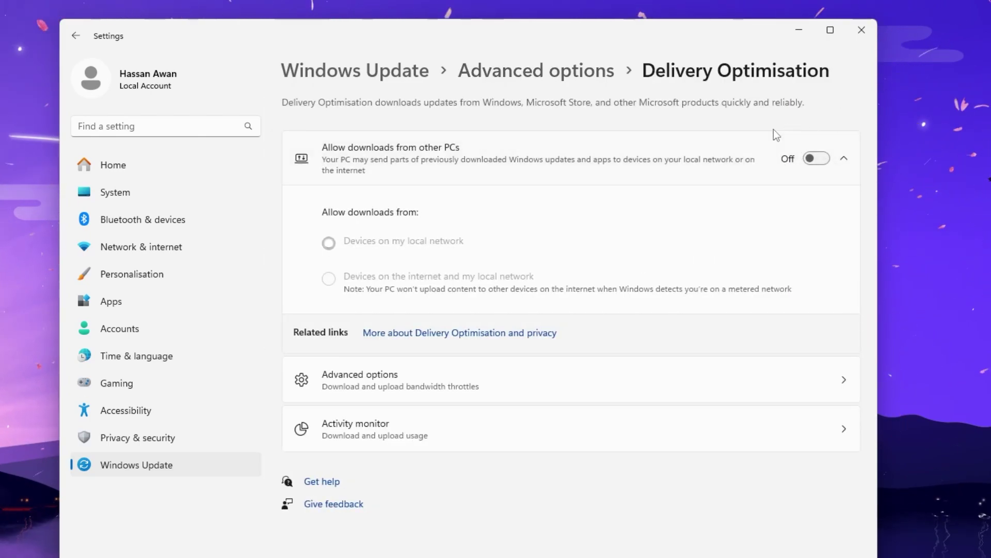
left_click(872, 36)
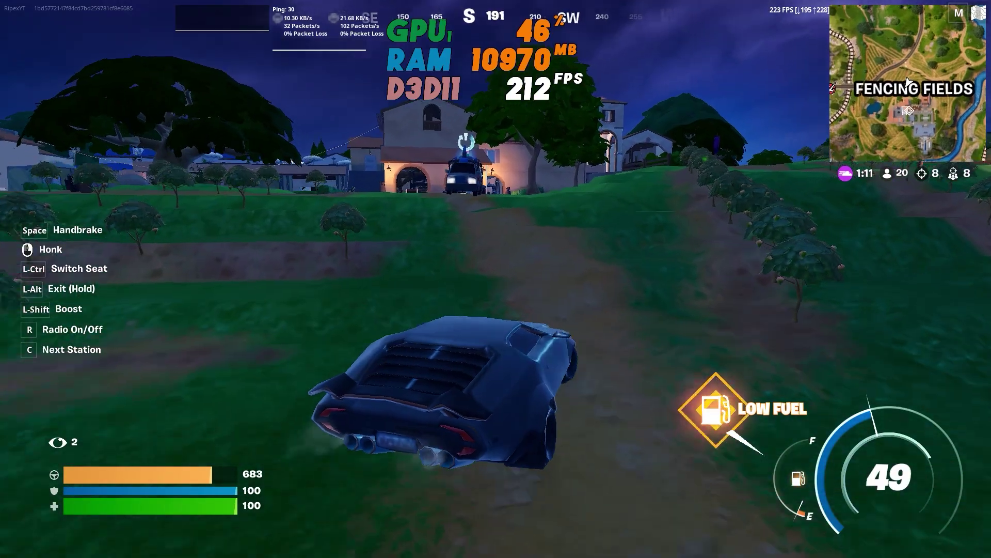
Boost the car, exit it when out of fuel, and build a brick wall and two ramps.
key("shift")
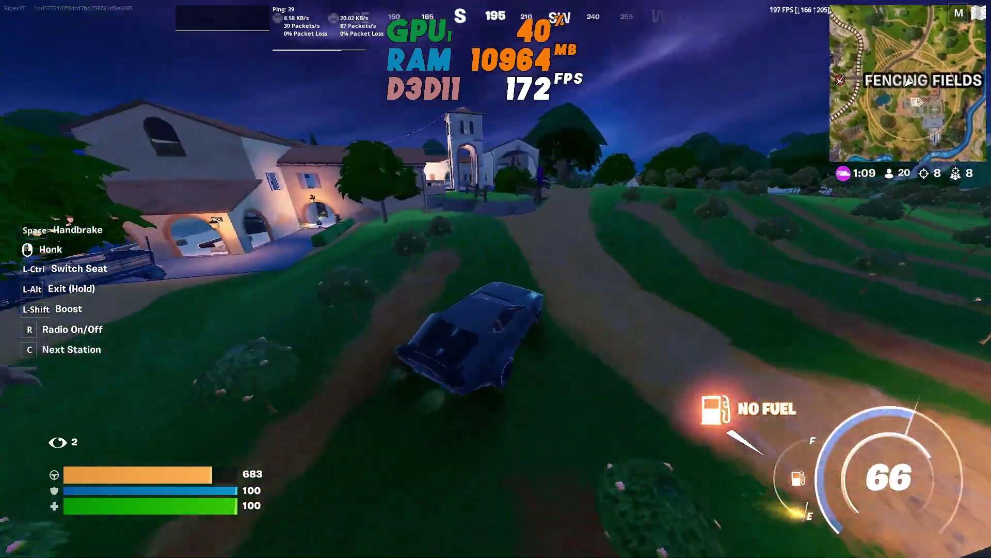
key("alt")
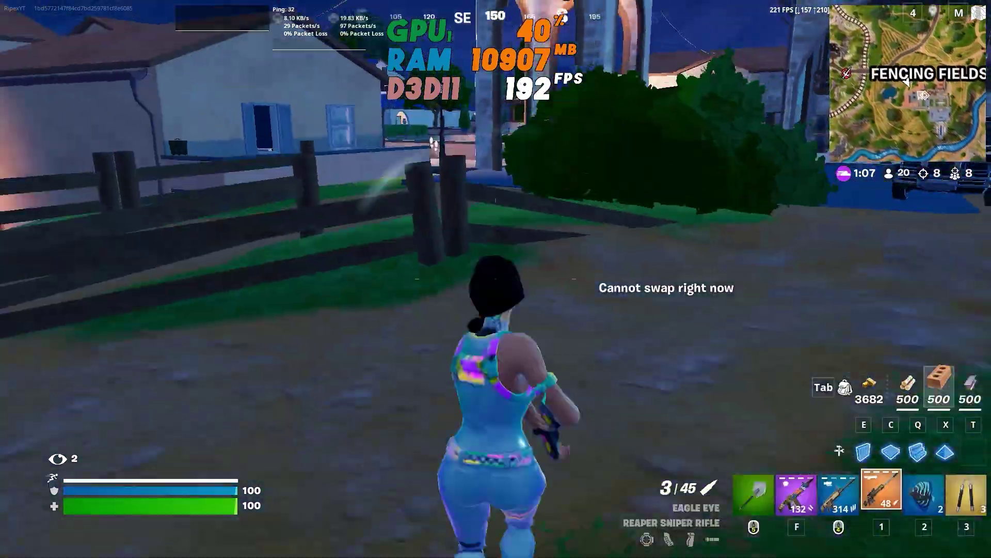
key("e")
left_click(496, 279)
key("q")
left_click(496, 279)
left_click(496, 278)
key("f")
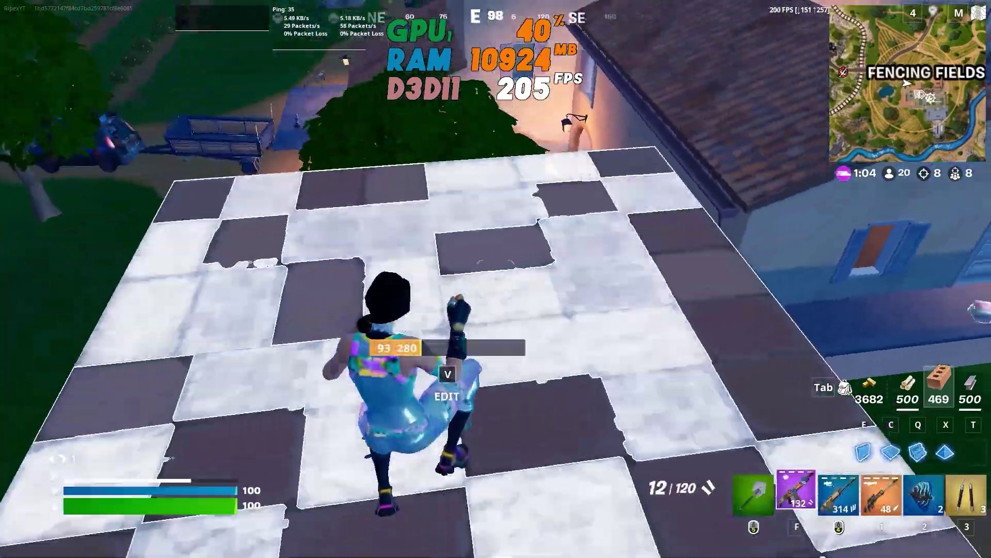
Build floors up onto the Fencing Fields rooftop, switching back to the shotgun.
key("c")
left_click(496, 278)
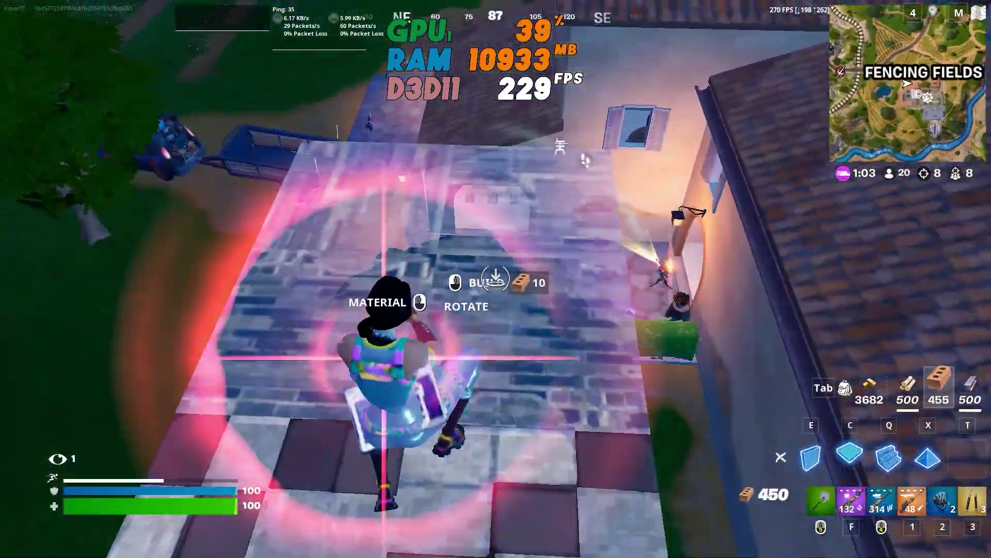
left_click(495, 279)
key("f")
key("c")
left_click(496, 279)
key("f")
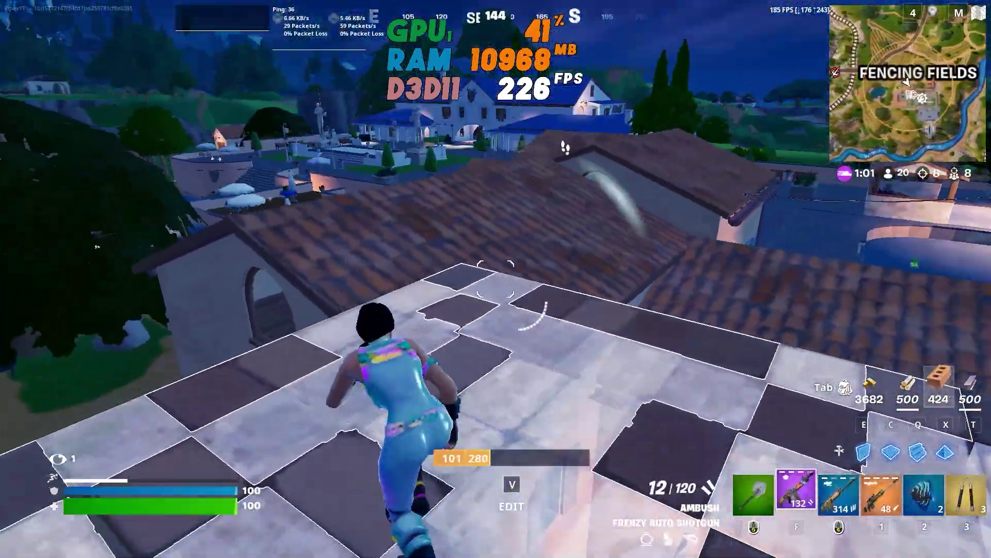